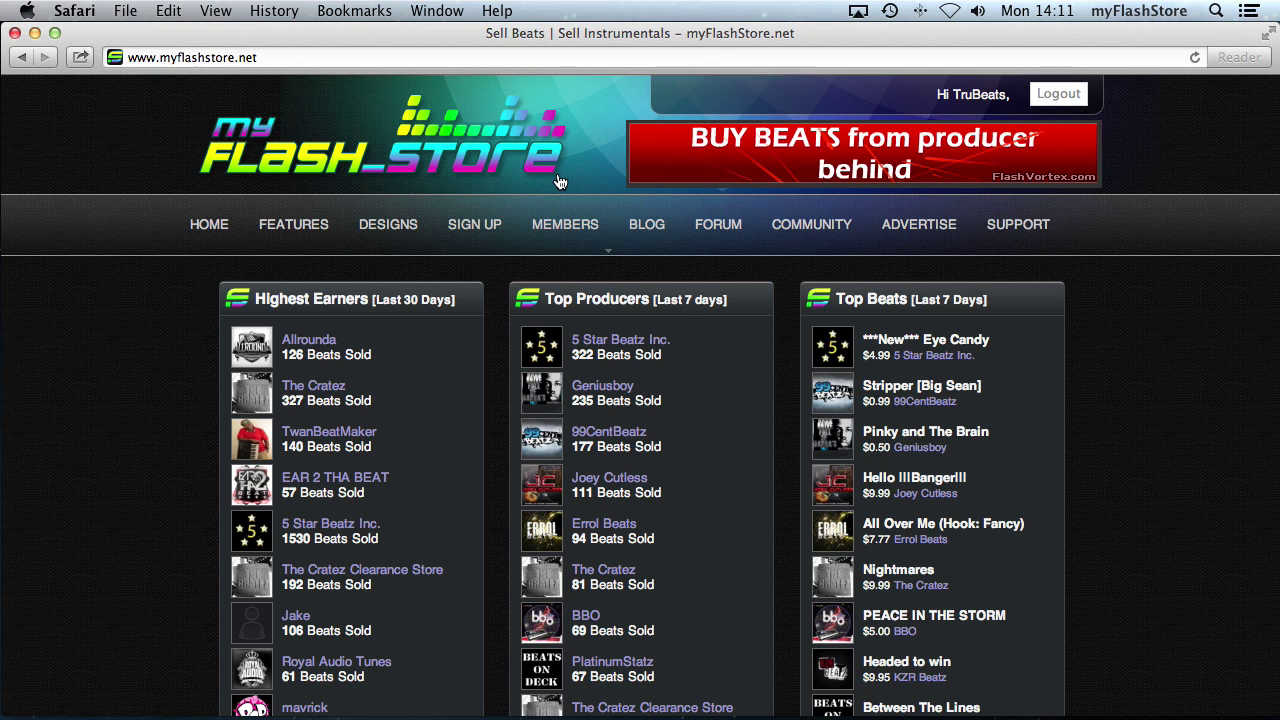
Go to Members > Settings and expand the Discounts accordion to show its license selector
mouse_move(564, 231)
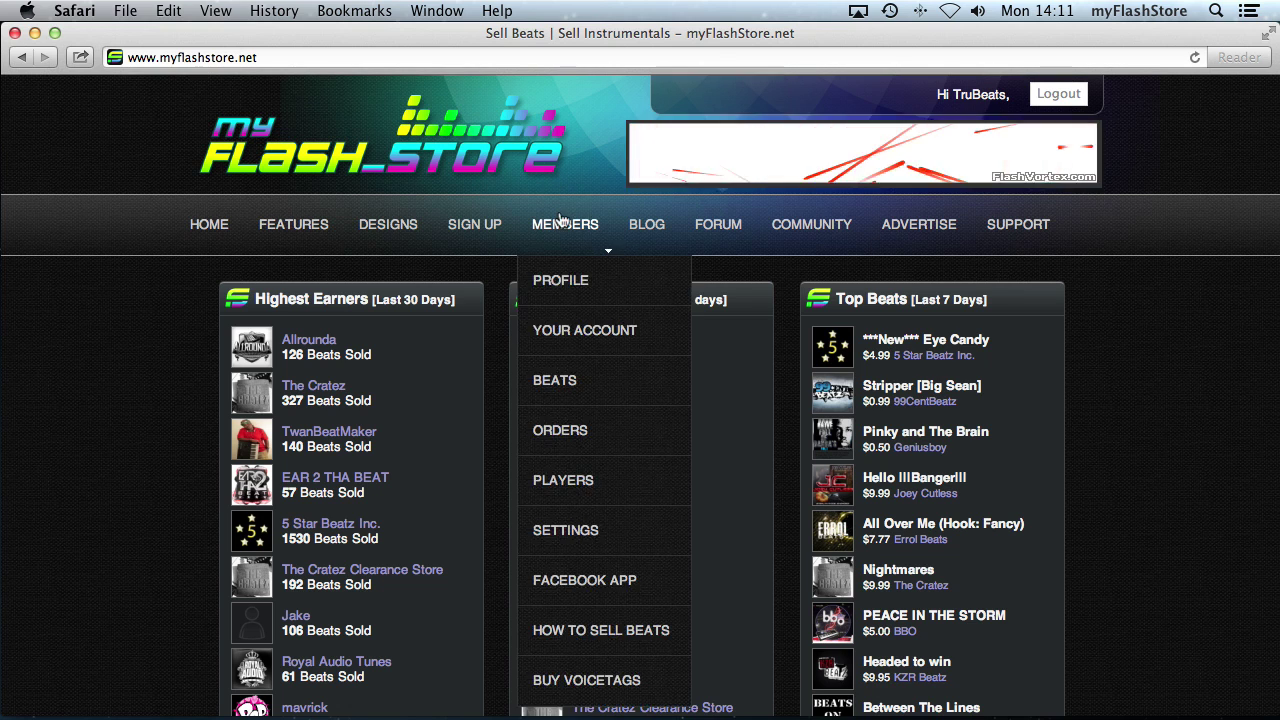
click(630, 528)
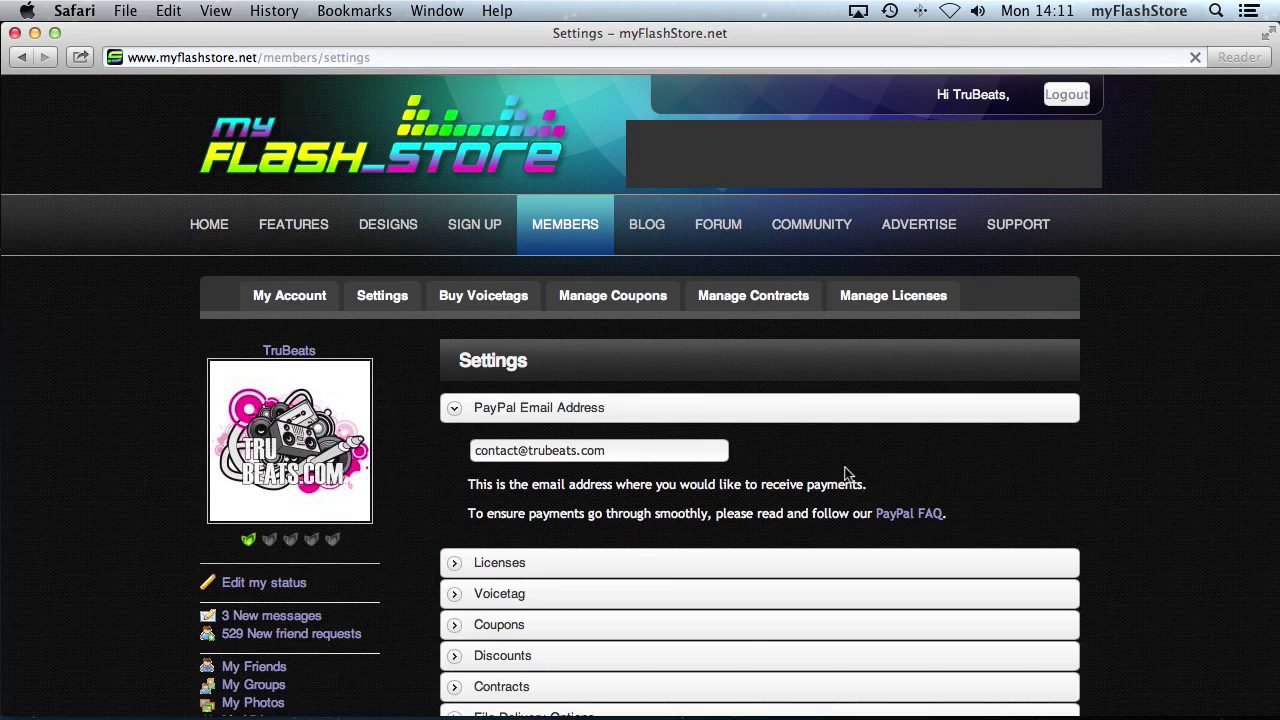
scroll(846, 477, down, 5)
scroll(840, 473, down, 1)
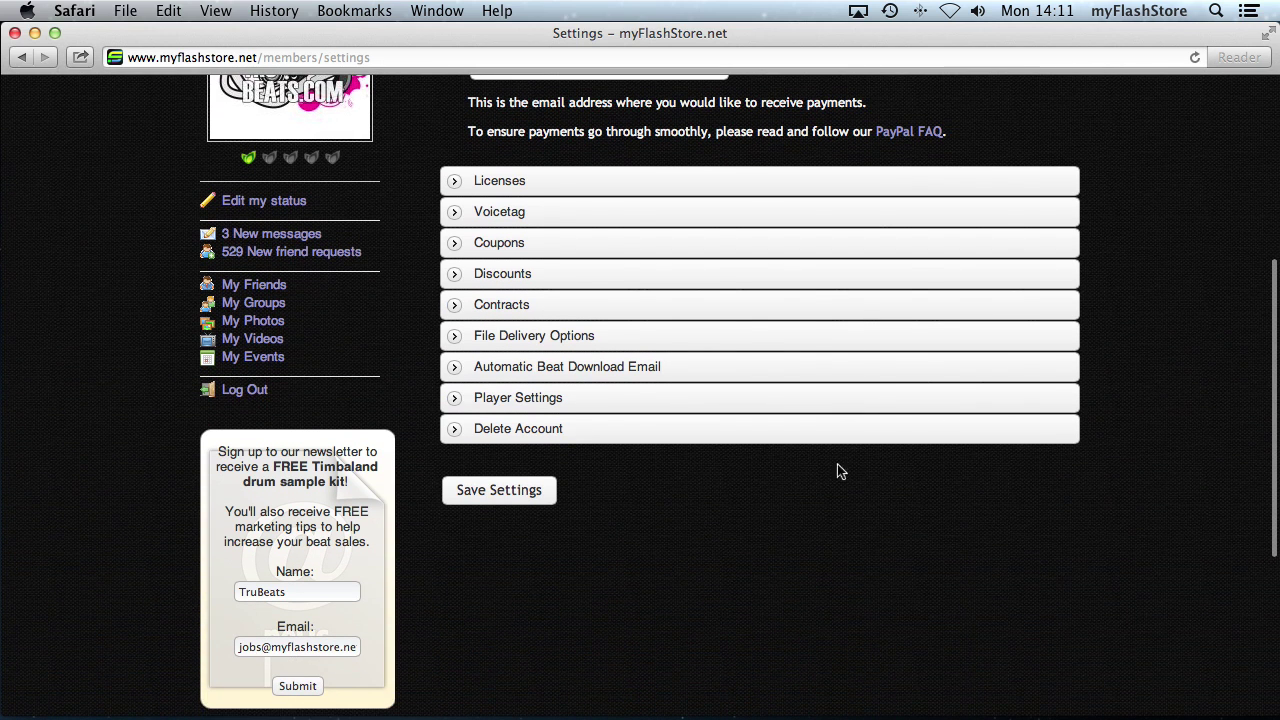
click(502, 274)
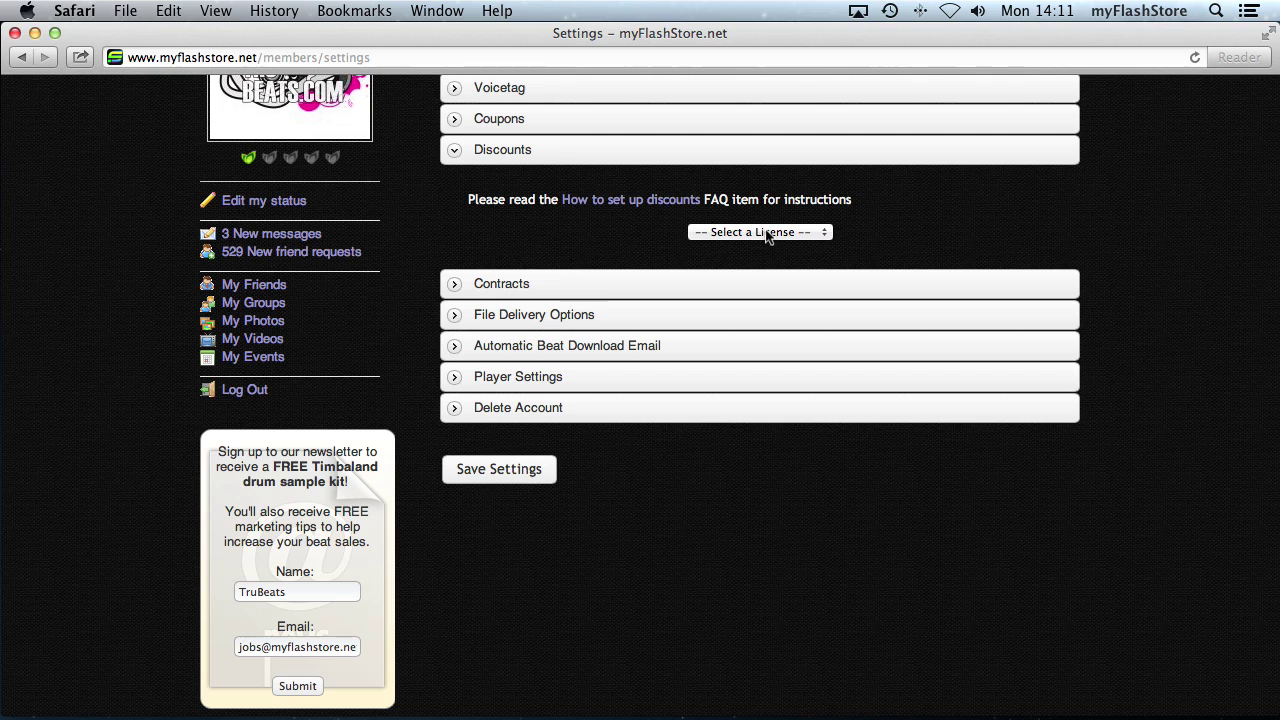
Enable Non-Exclusive license discounts with a first tier of 2 beats for $19.95
click(826, 232)
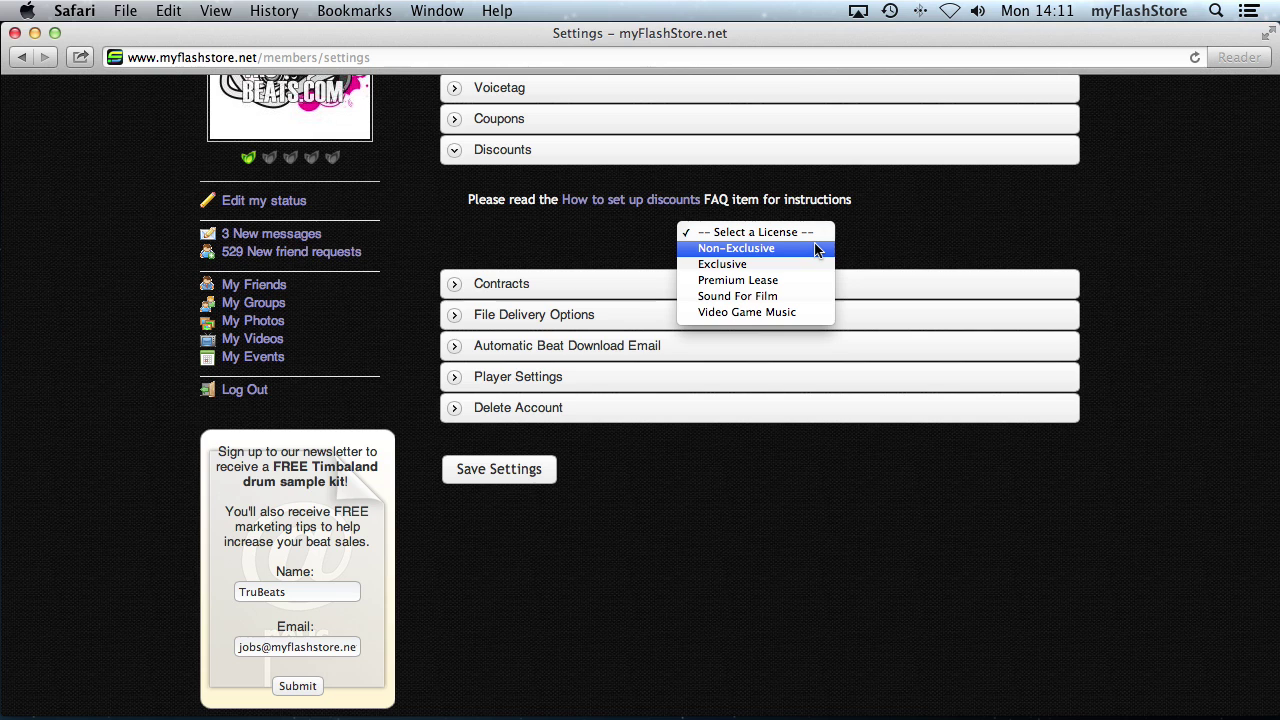
click(815, 249)
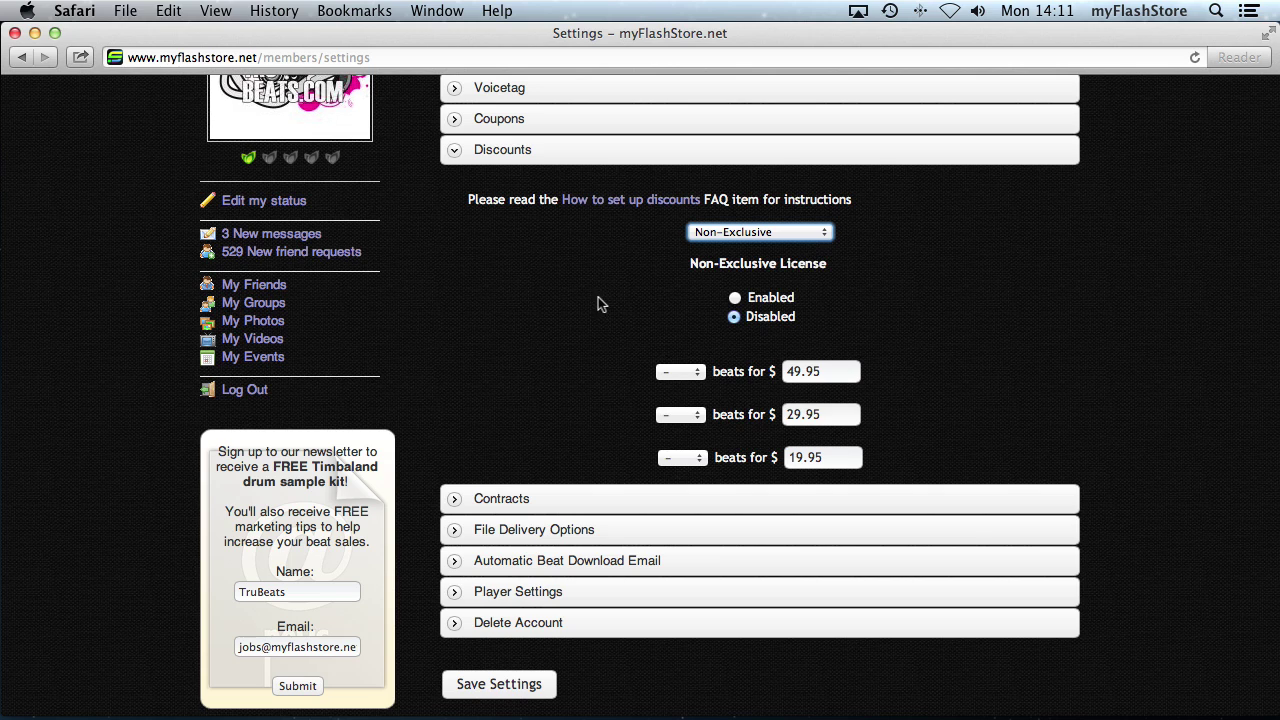
click(766, 300)
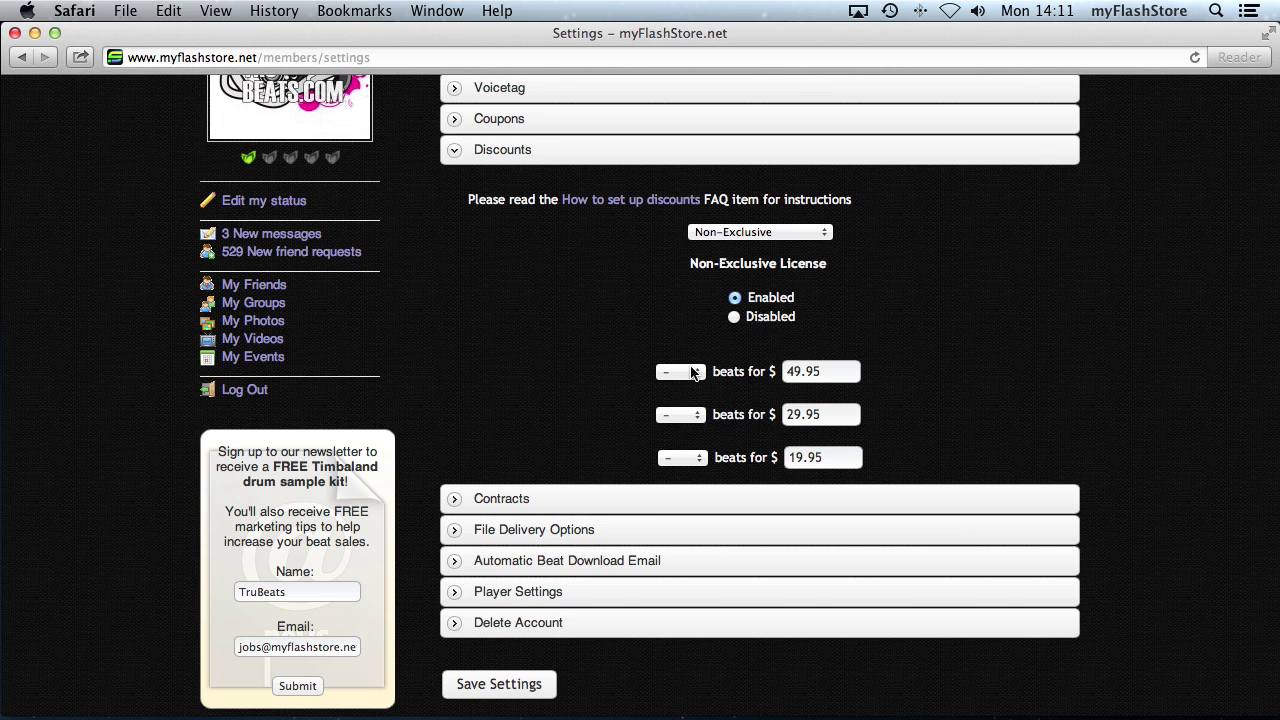
click(694, 373)
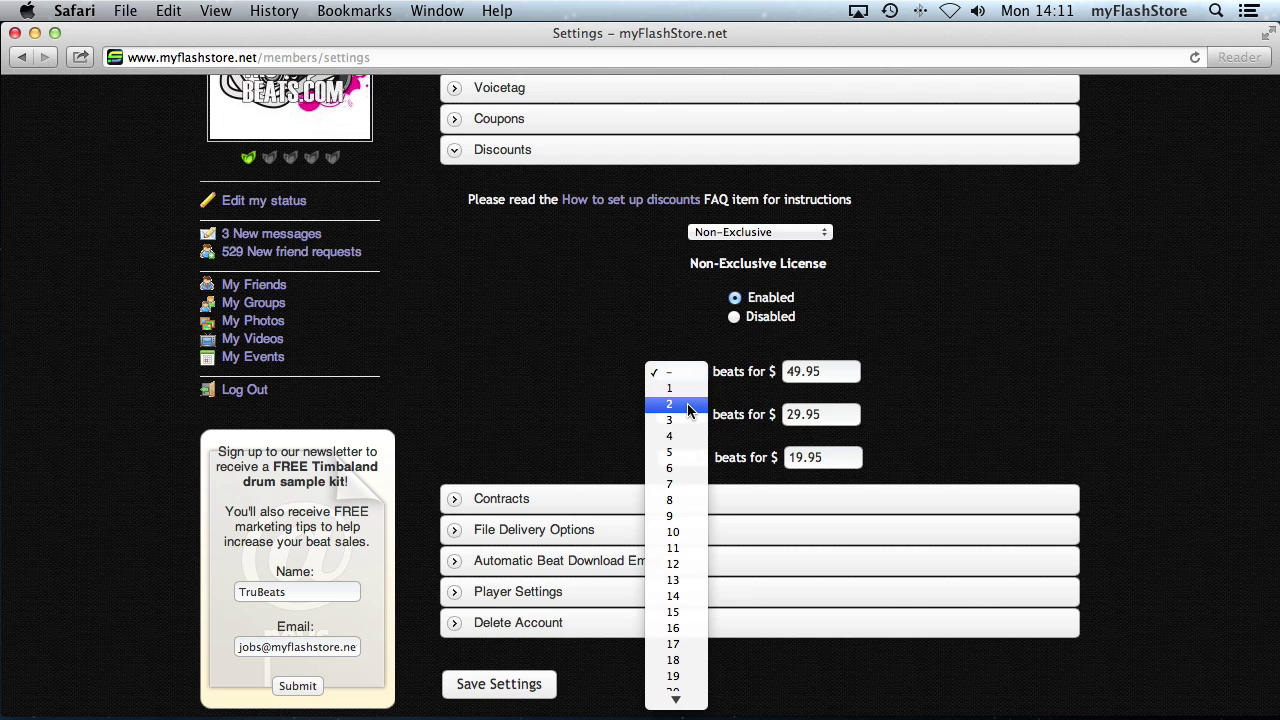
click(688, 406)
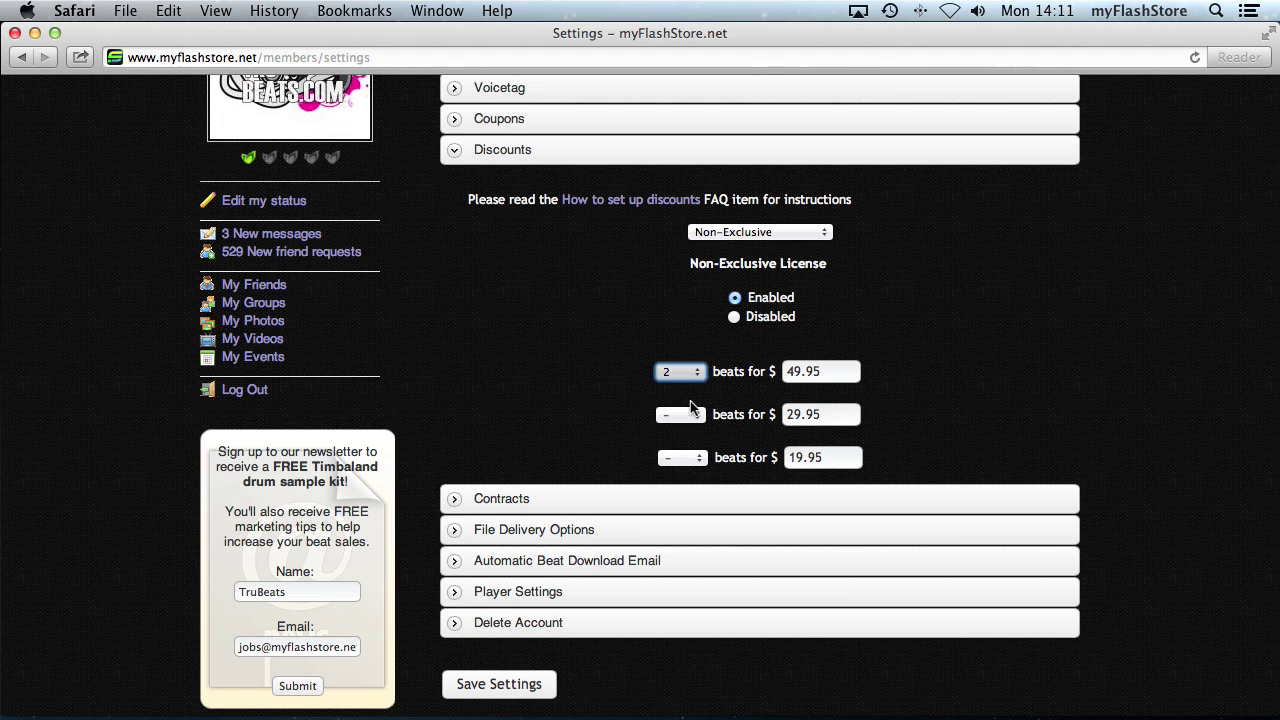
key(Tab)
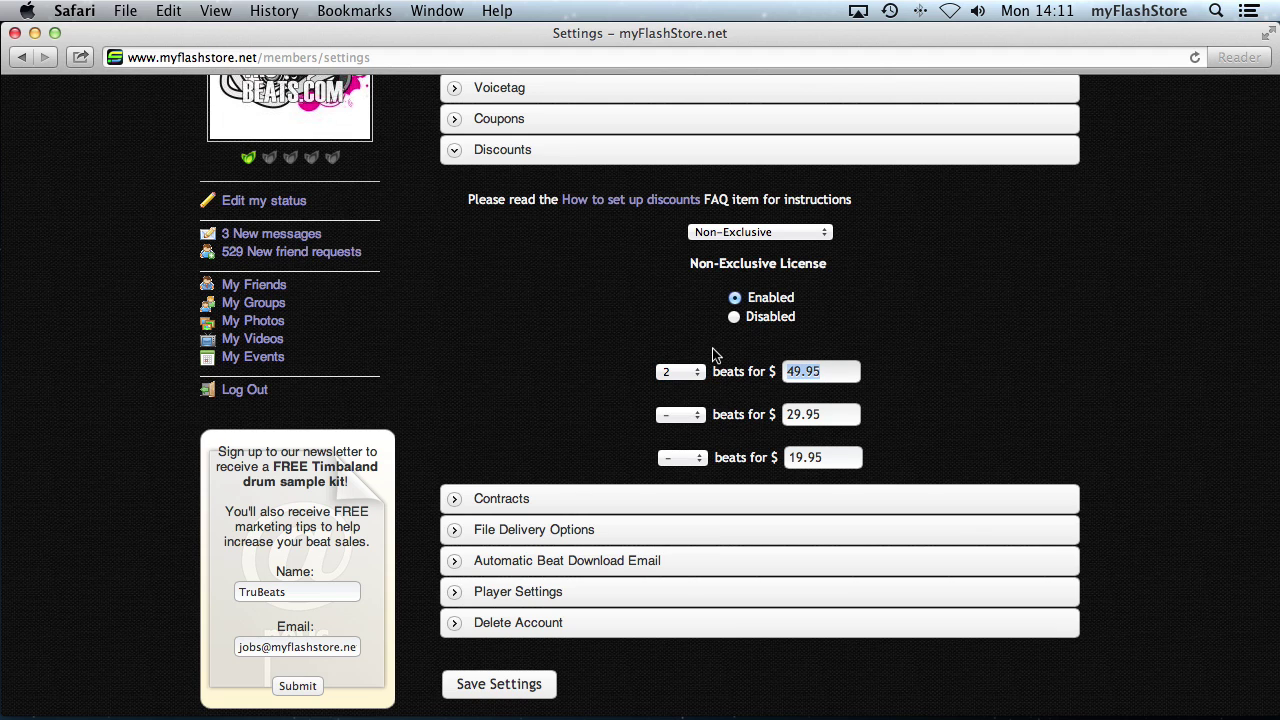
text($)
text(9.95)
Add Non-Exclusive discount tiers of 5 beats for $29.95 and 10 beats for $49.95
click(697, 414)
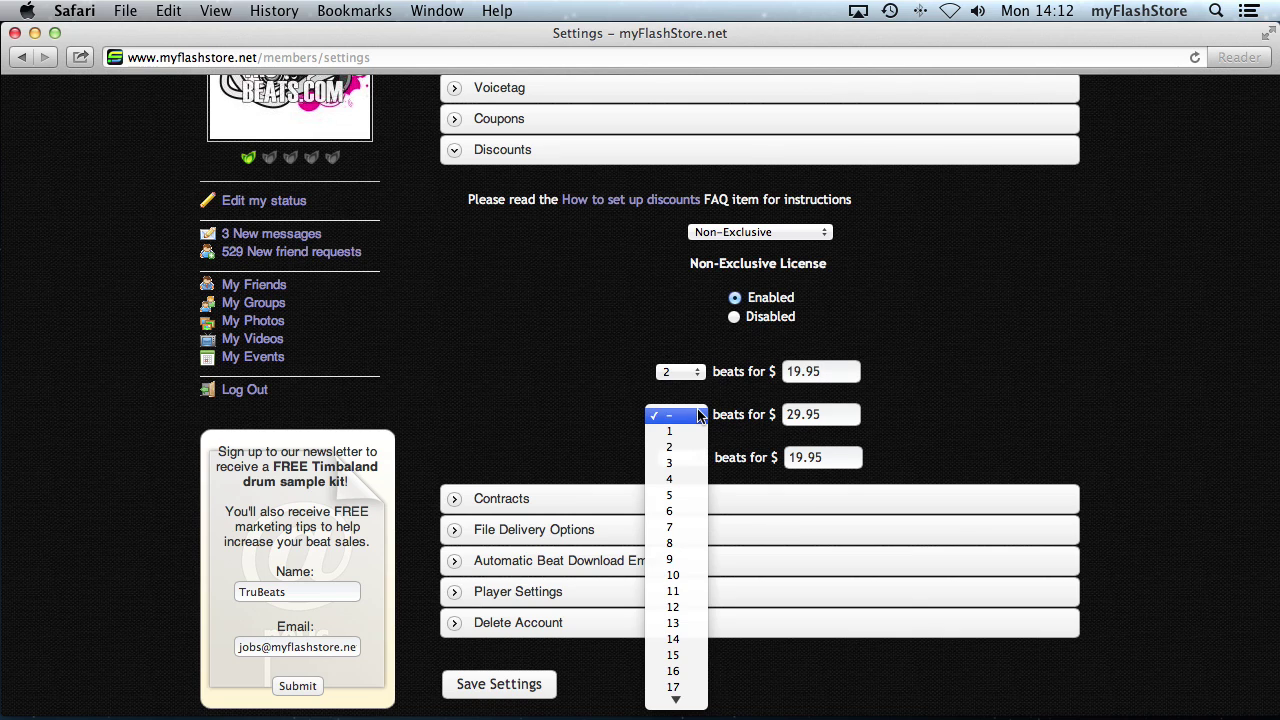
click(700, 496)
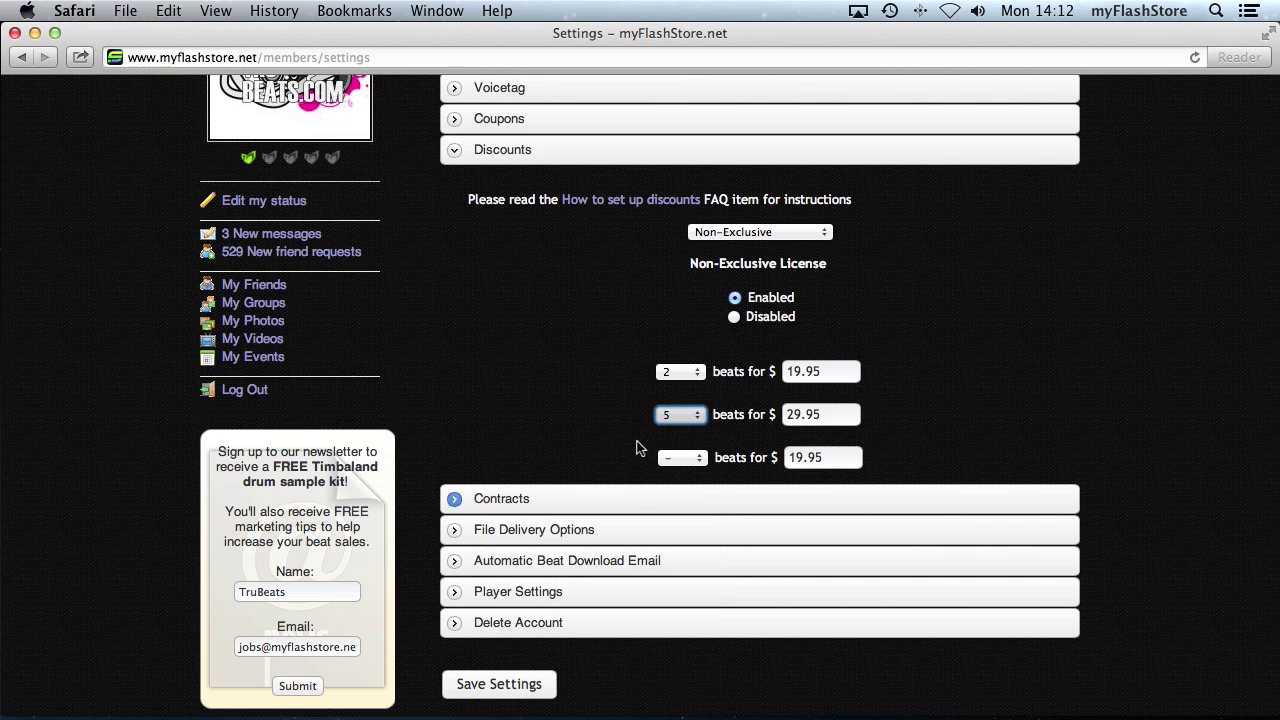
click(697, 458)
click(698, 618)
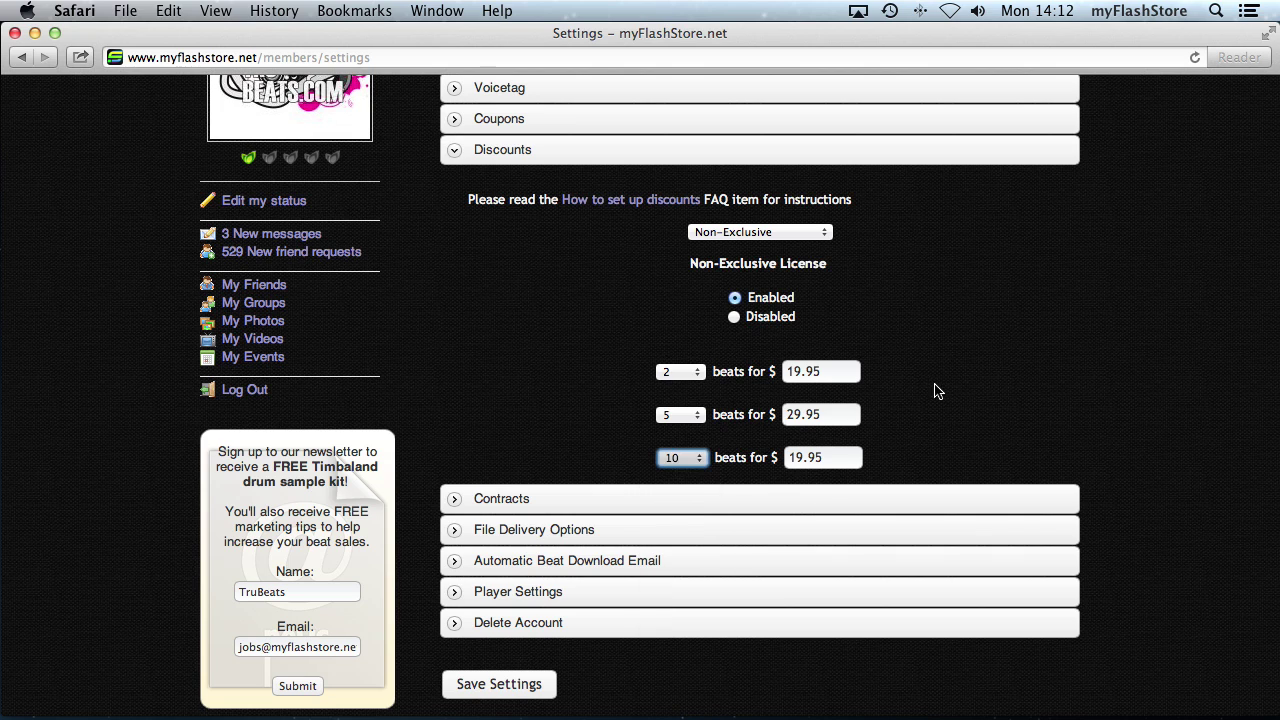
click(789, 457)
text(4)
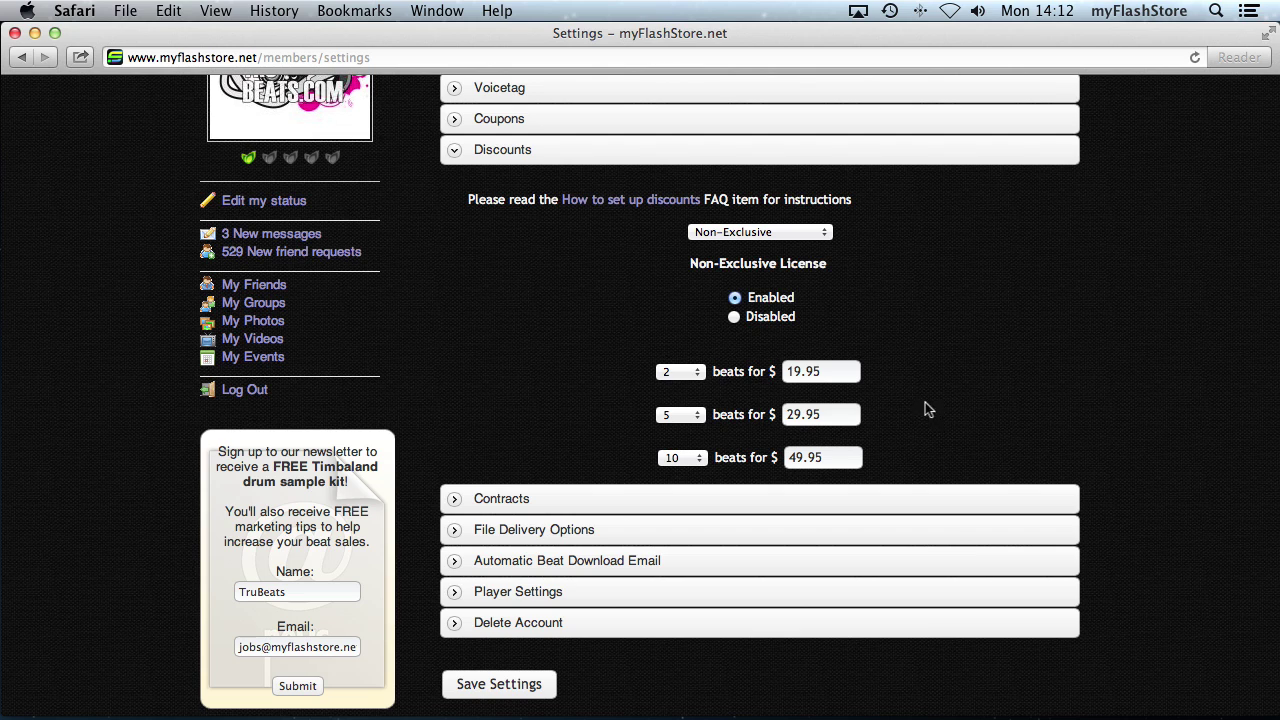
Switch the license selector to Sound For Film and enable its discounts
click(758, 234)
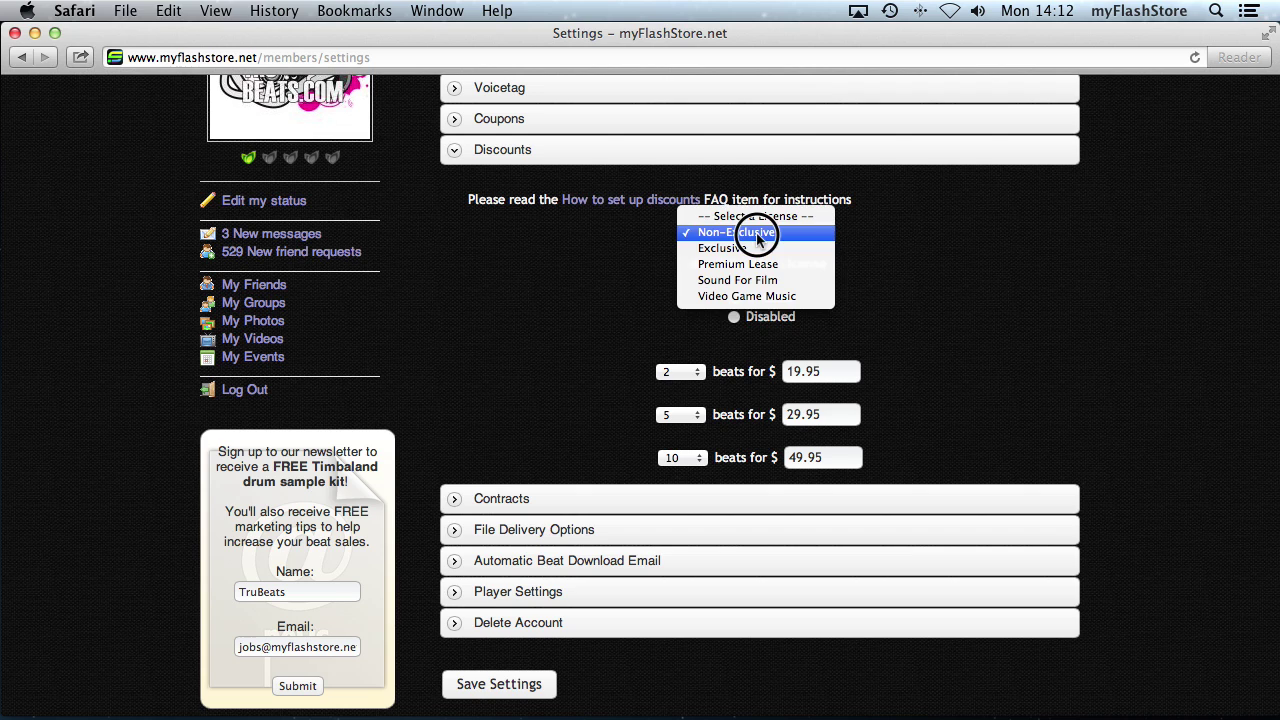
click(598, 226)
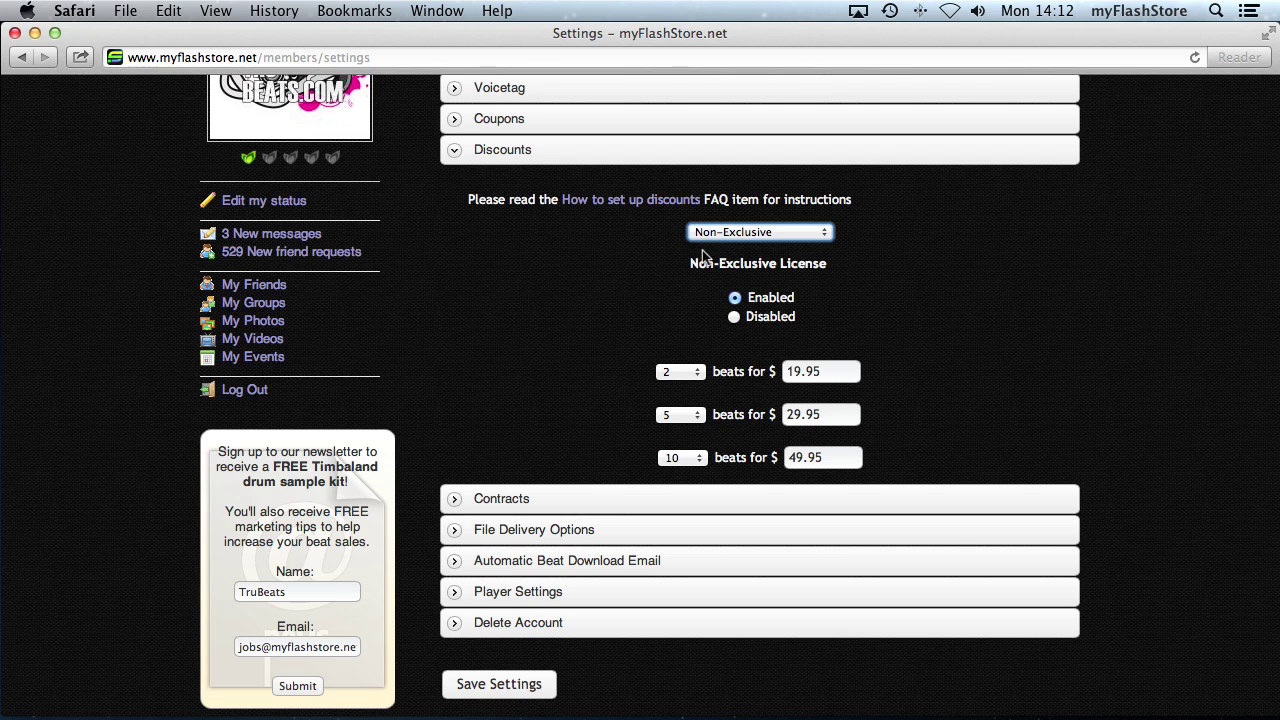
click(748, 238)
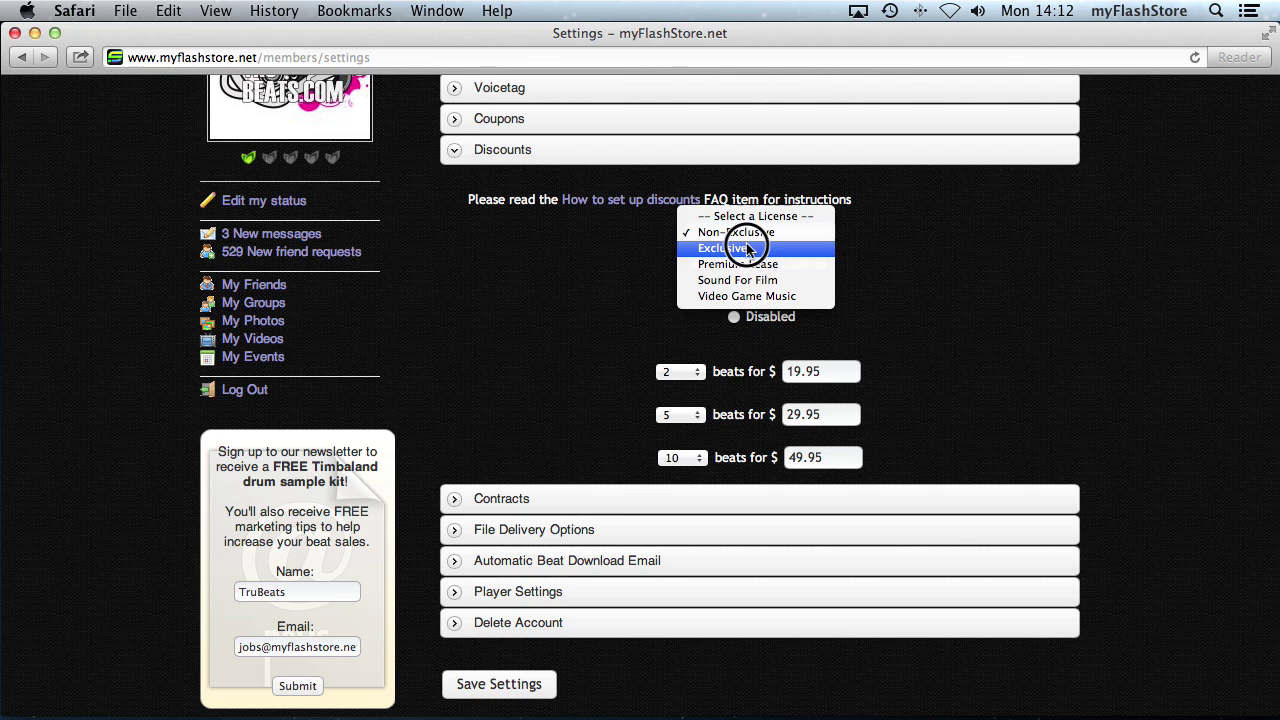
click(748, 248)
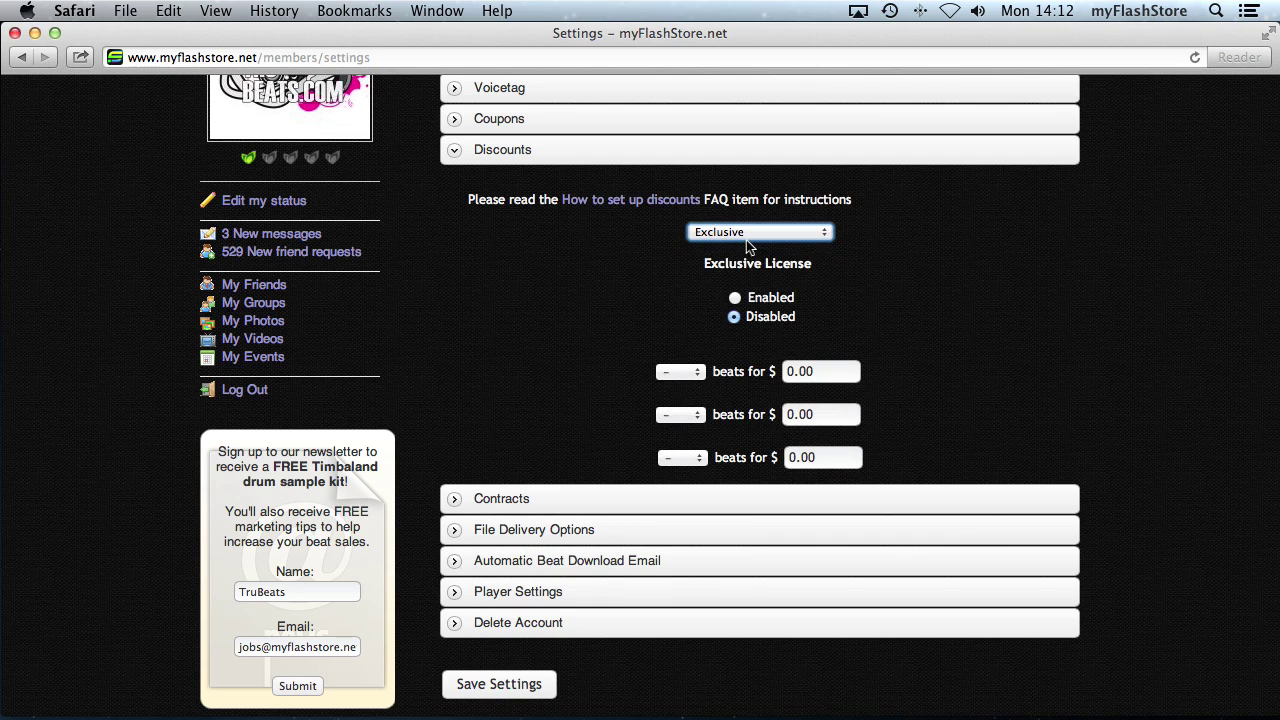
click(750, 236)
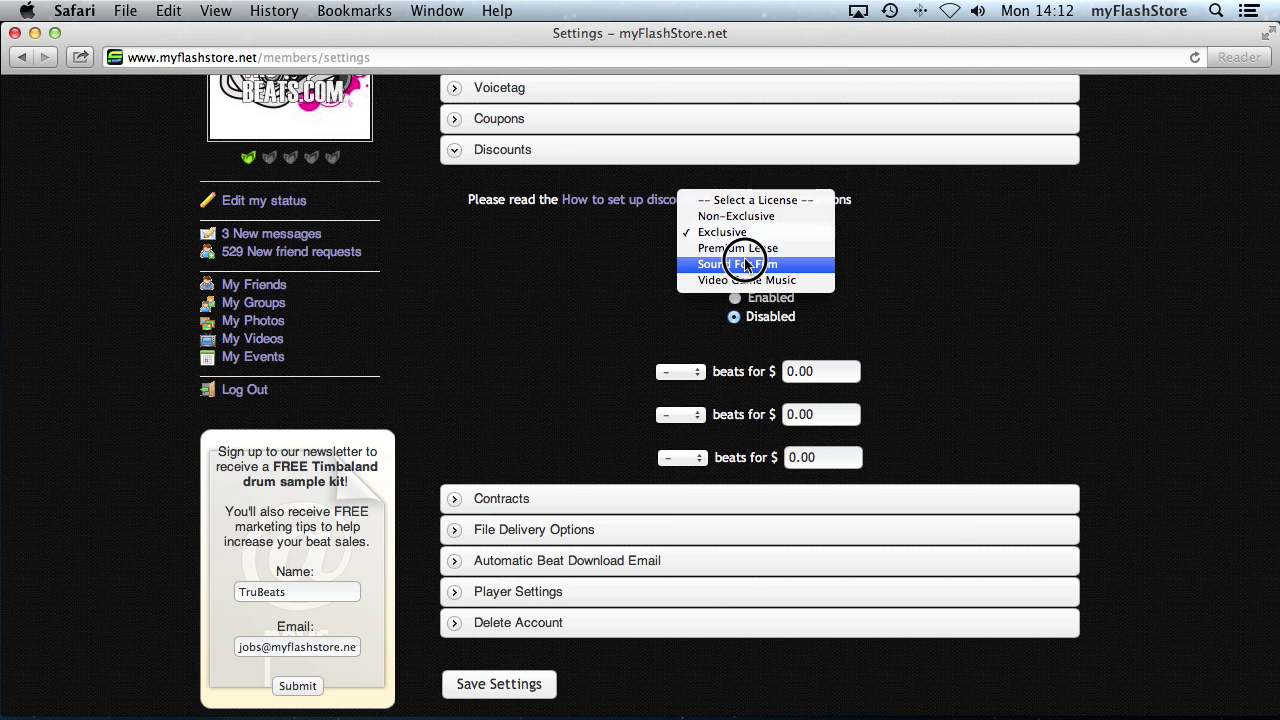
click(745, 264)
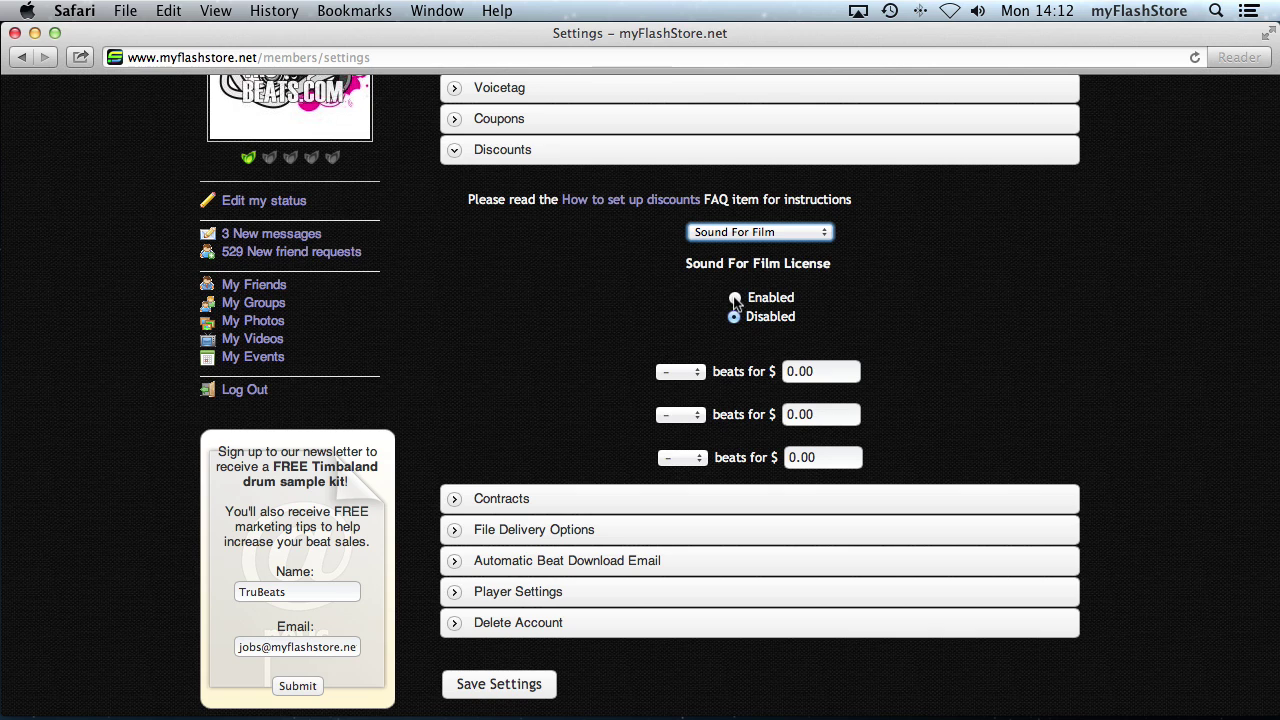
click(735, 299)
Set the first Sound For Film tier to 2 beats for $149.95
click(680, 371)
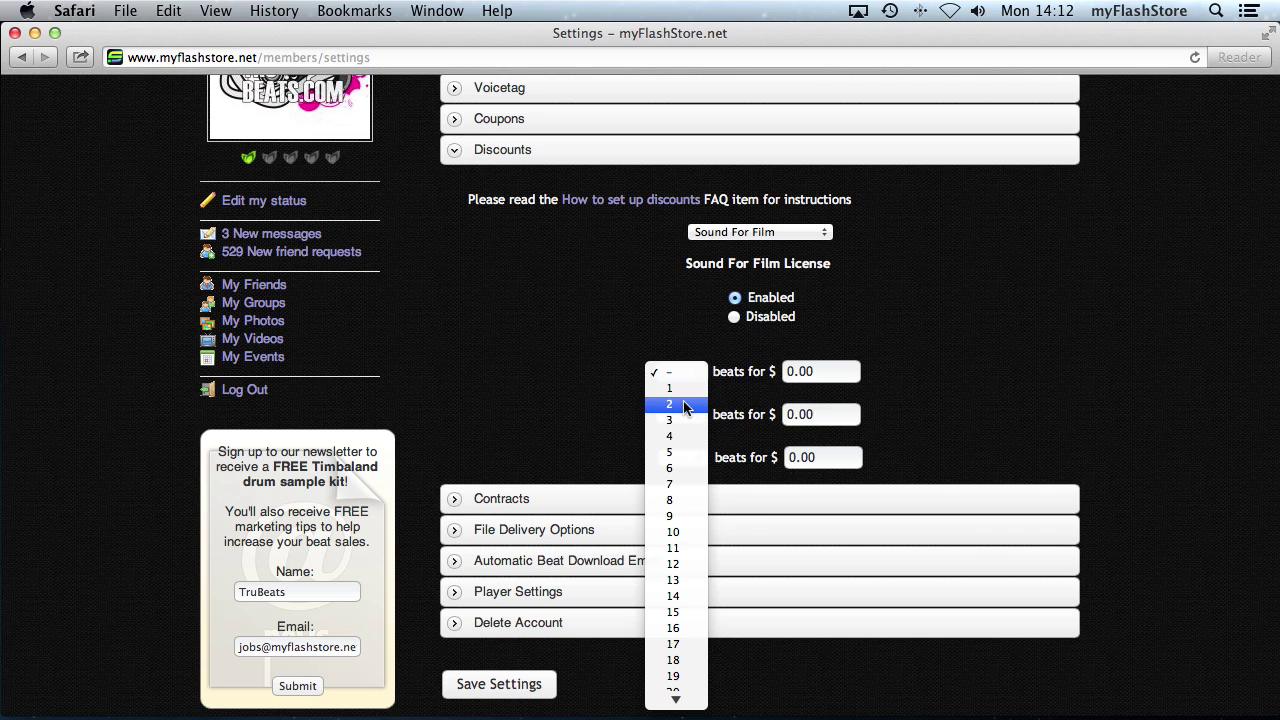
click(685, 406)
click(790, 371)
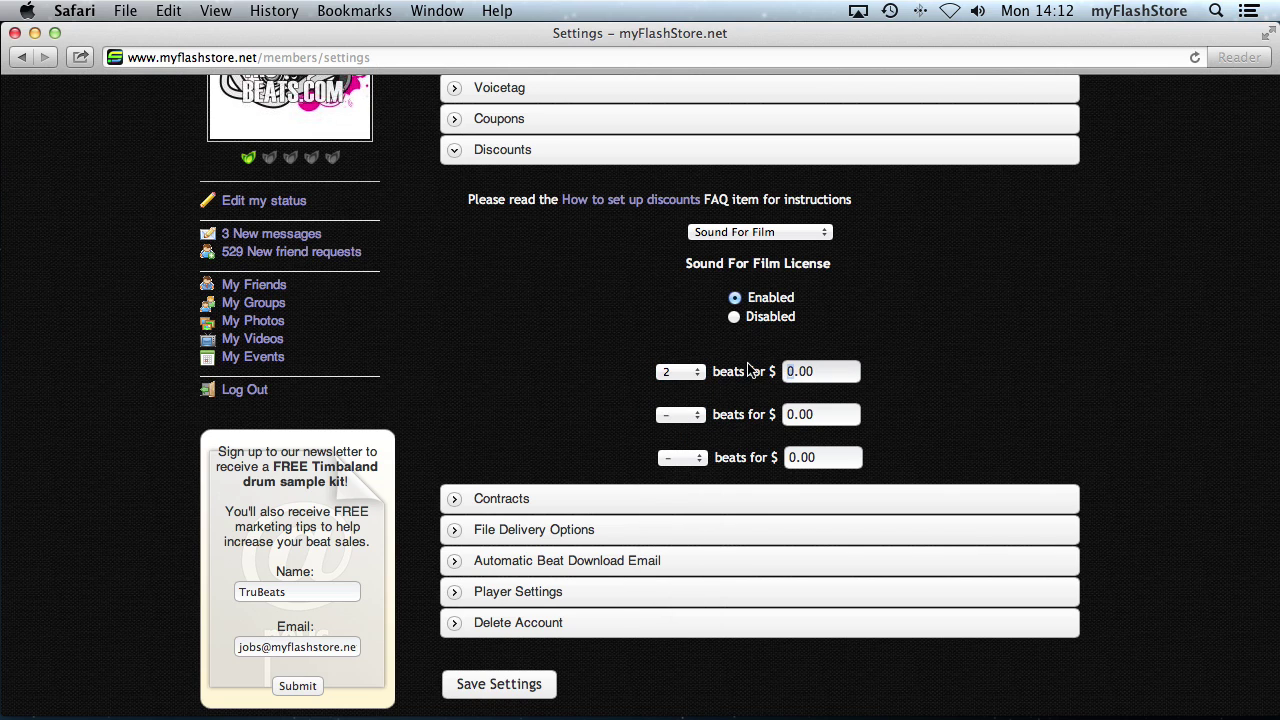
text(149.)
key(Delete)
key(Delete)
key(Delete)
text(9)
Set the second Sound For Film tier to 5 beats for $295.95
click(680, 414)
click(703, 503)
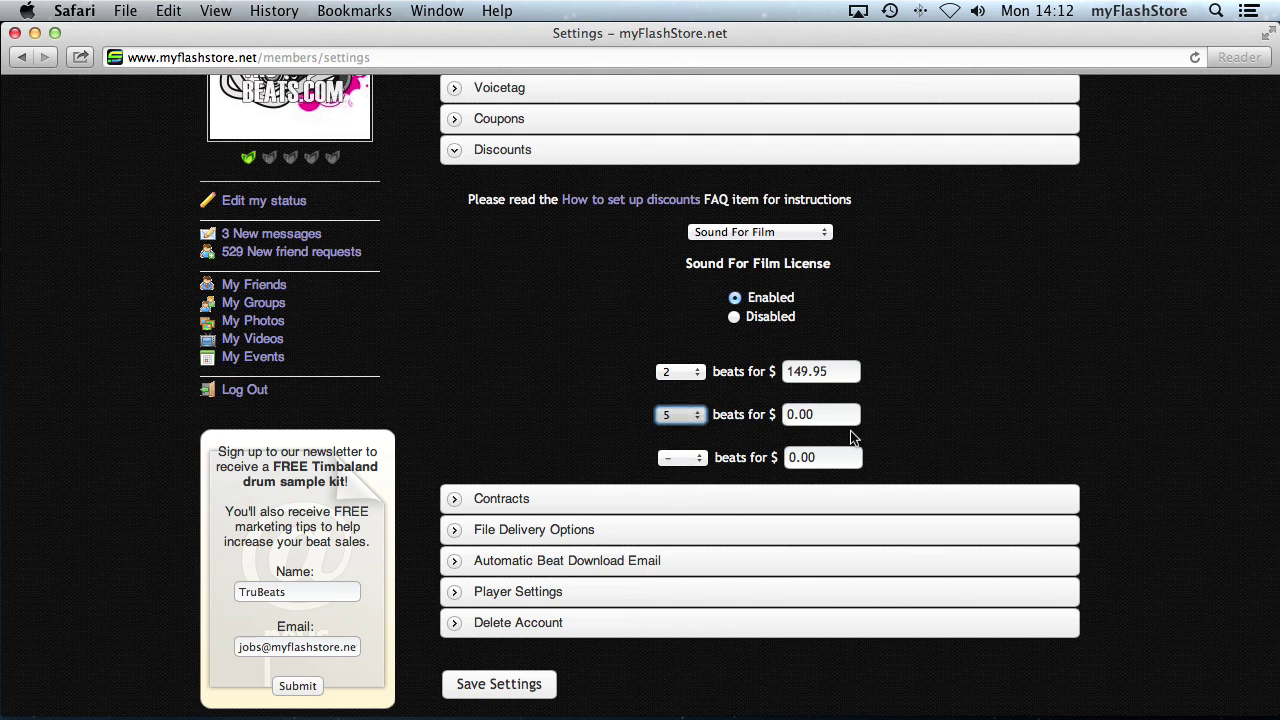
click(789, 413)
key(Delete)
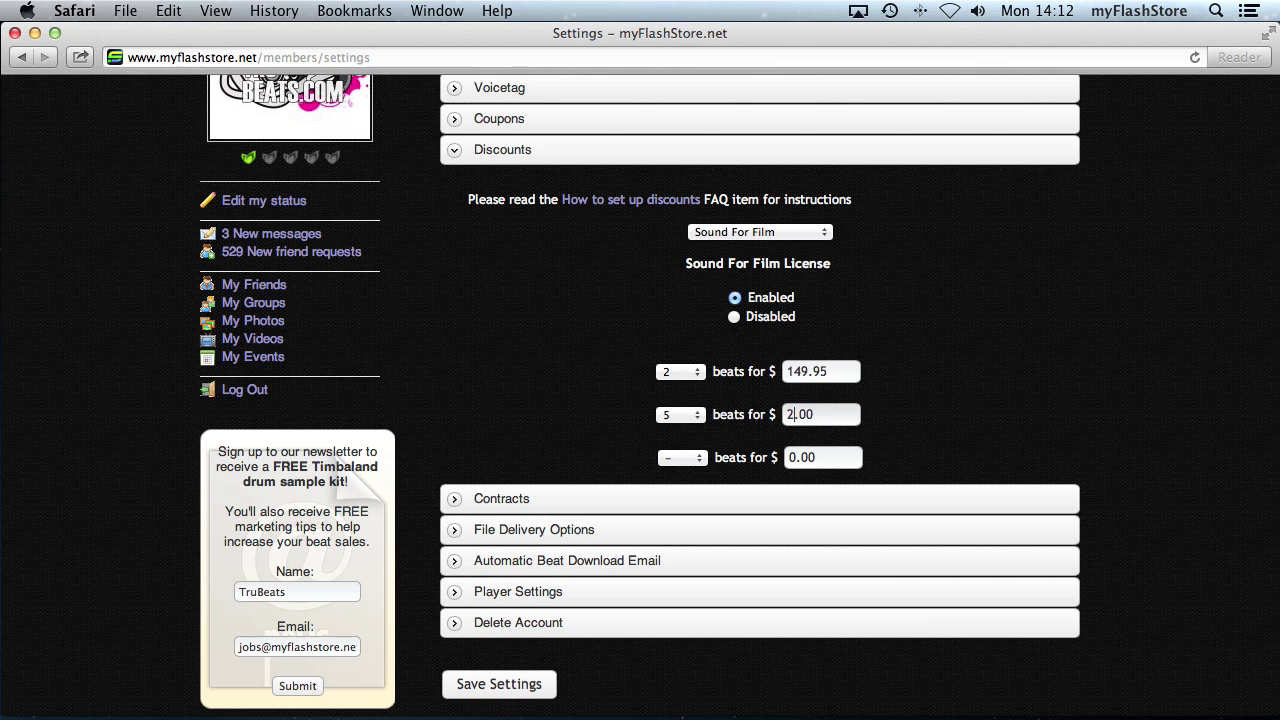
text(295)
key(shift+Right)
key(shift+Right)
text(95)
Review the Non-Exclusive and Premium Lease discounts, then return to Sound For Film
click(760, 231)
click(760, 180)
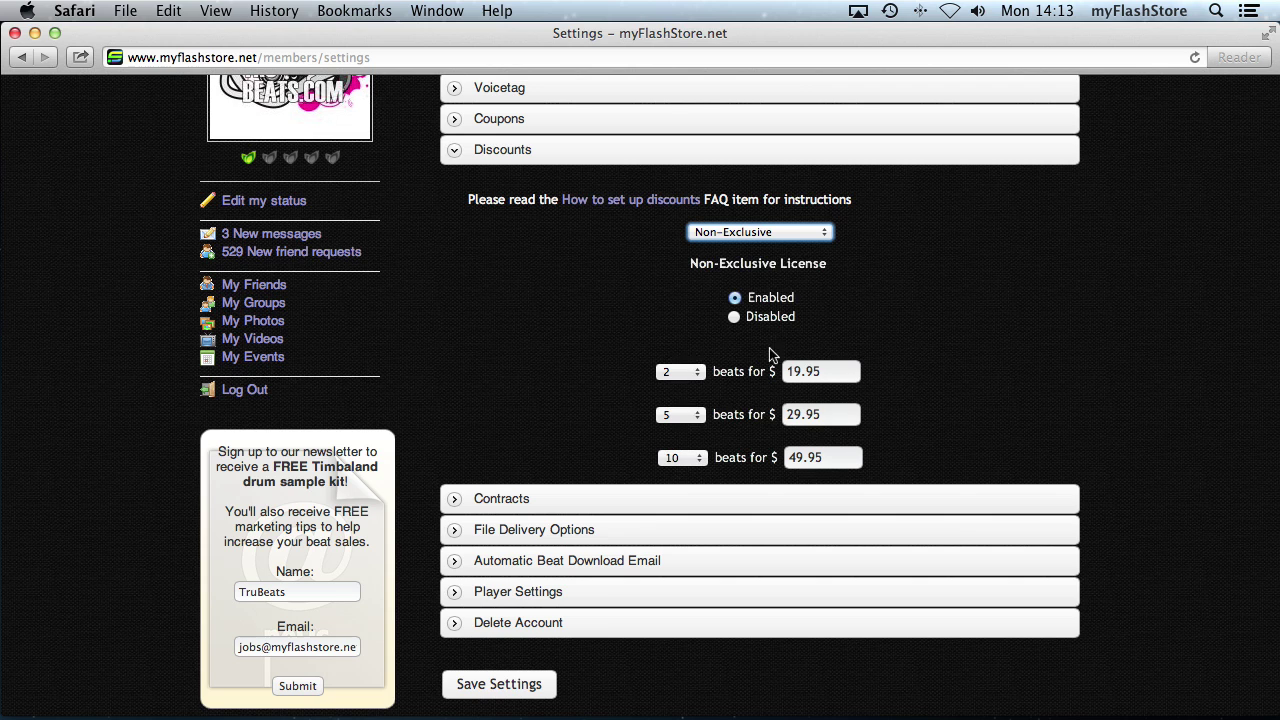
click(785, 233)
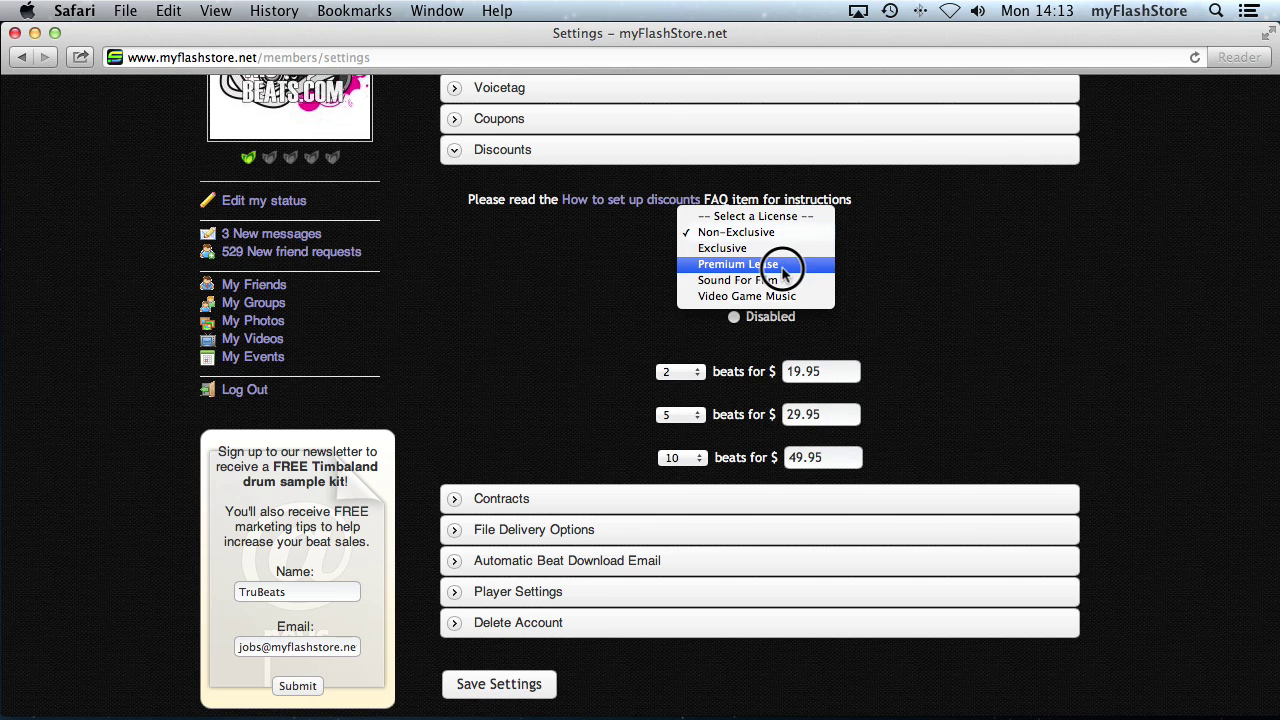
click(771, 266)
click(810, 232)
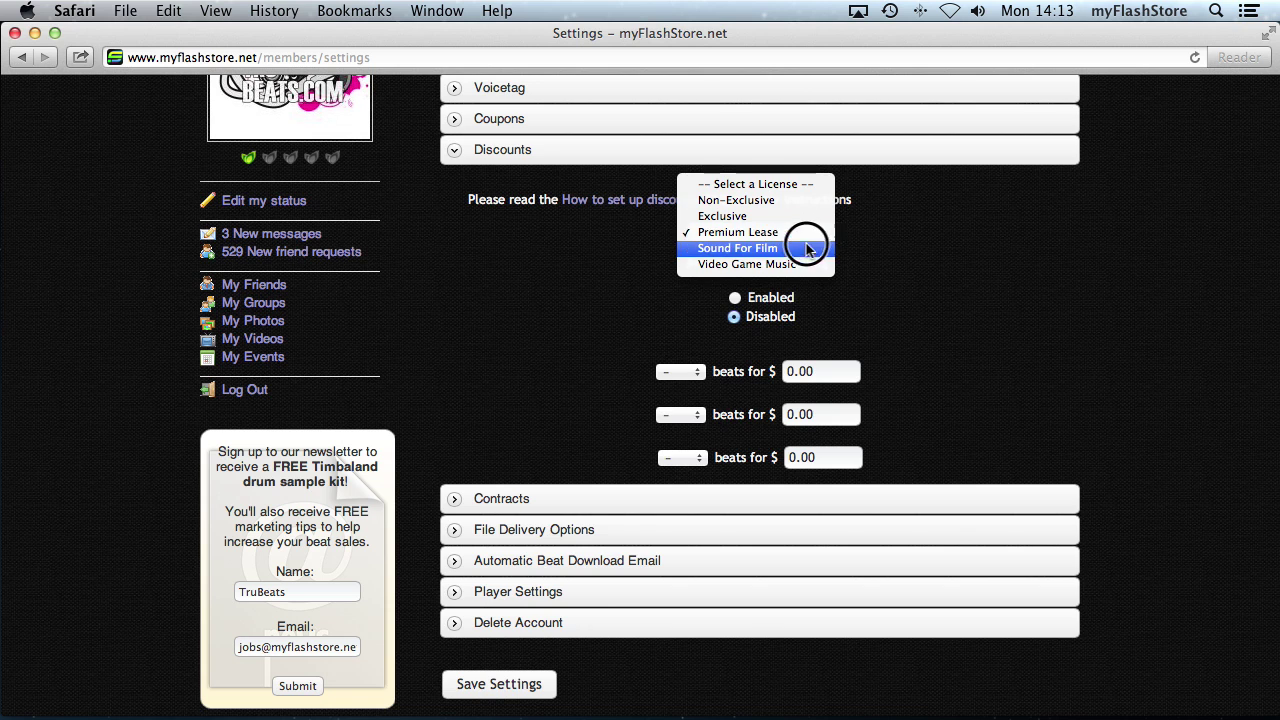
click(809, 247)
Save the discount settings, then move on to the members Beats page
scroll(958, 350, down, 3)
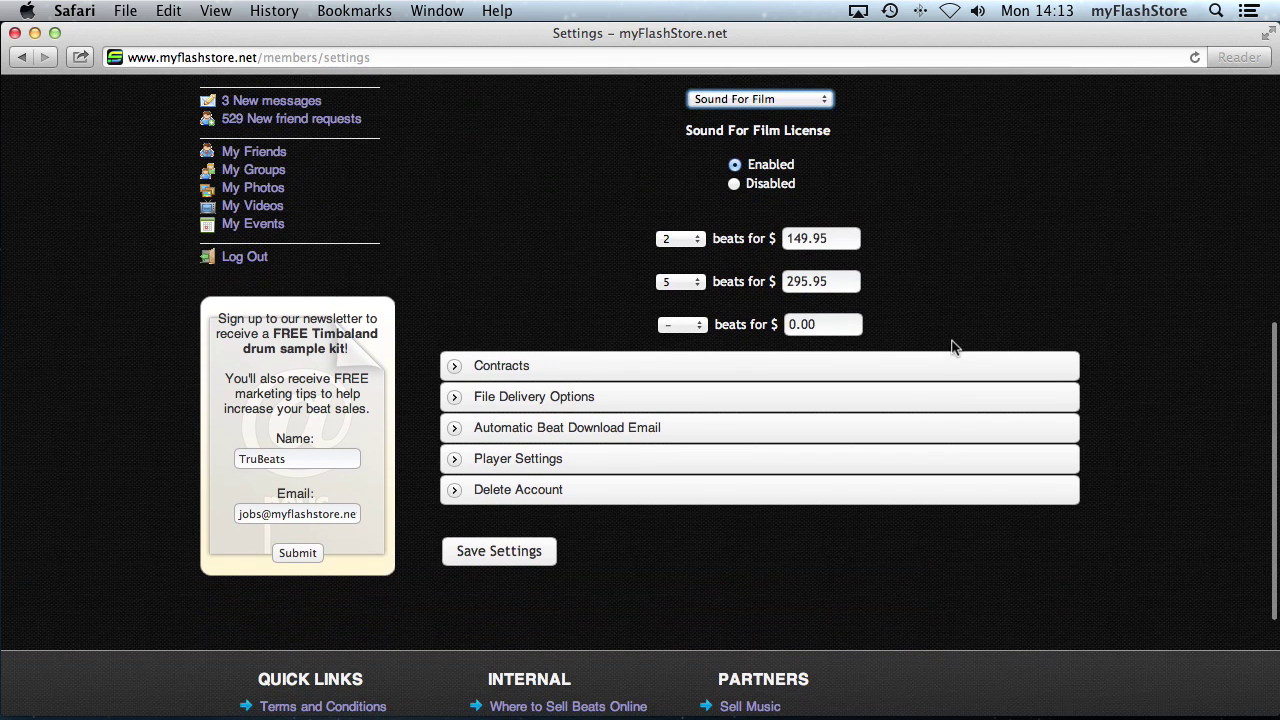
click(500, 563)
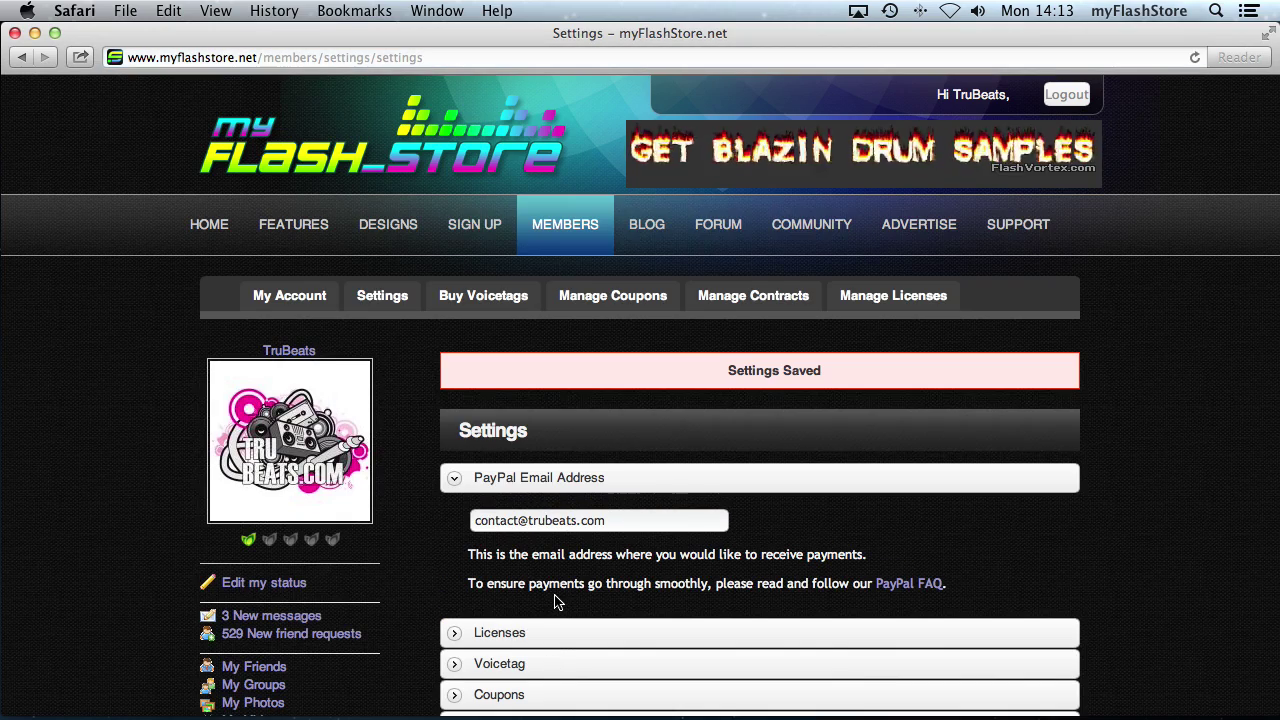
scroll(557, 601, down, 5)
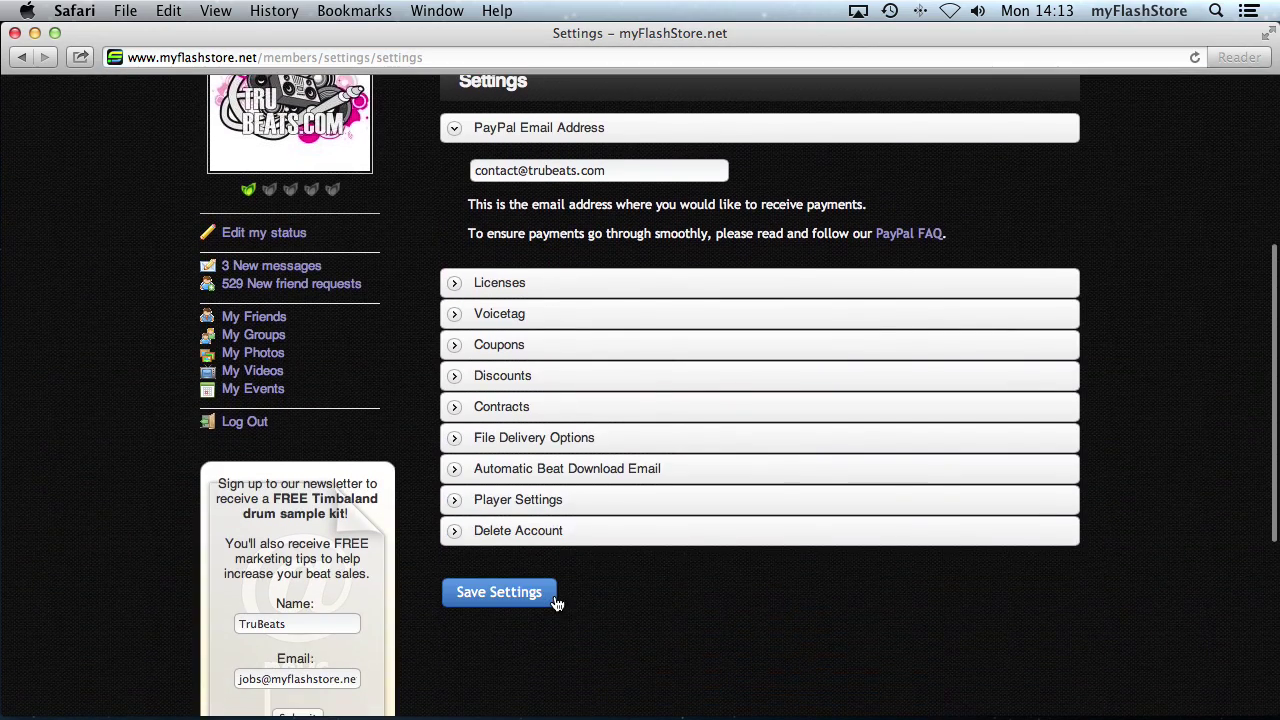
click(499, 592)
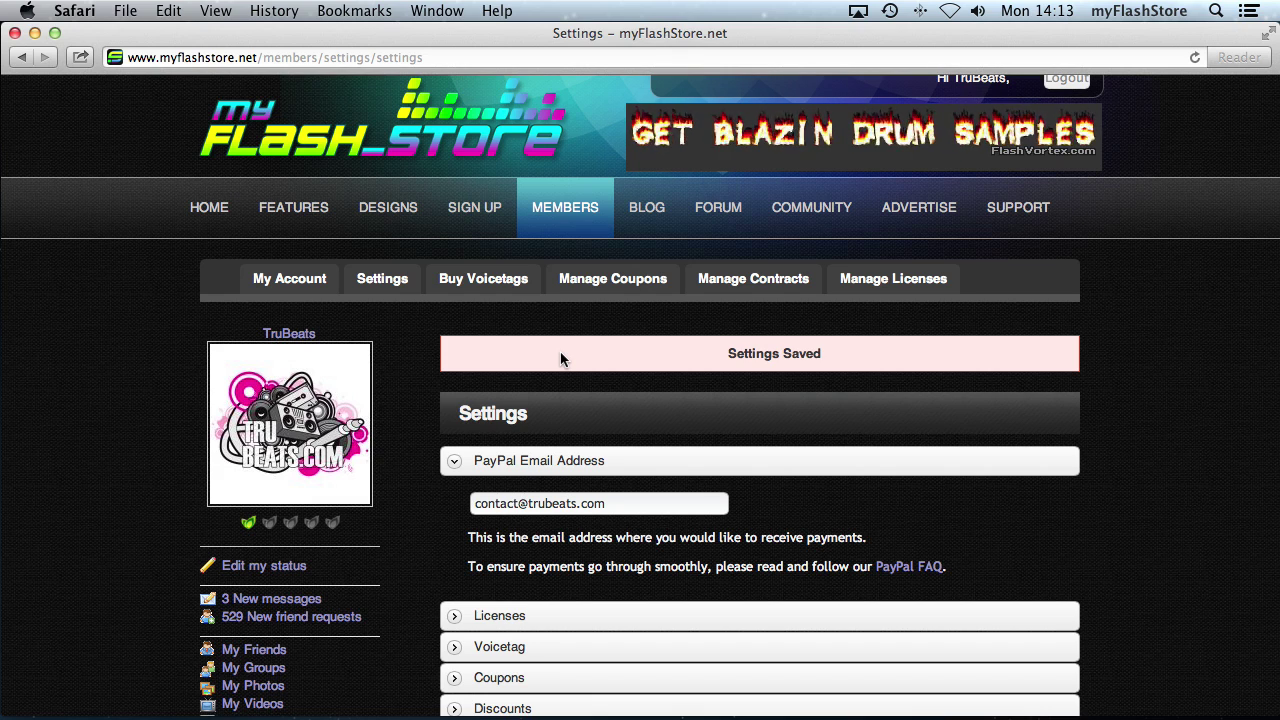
mouse_move(538, 192)
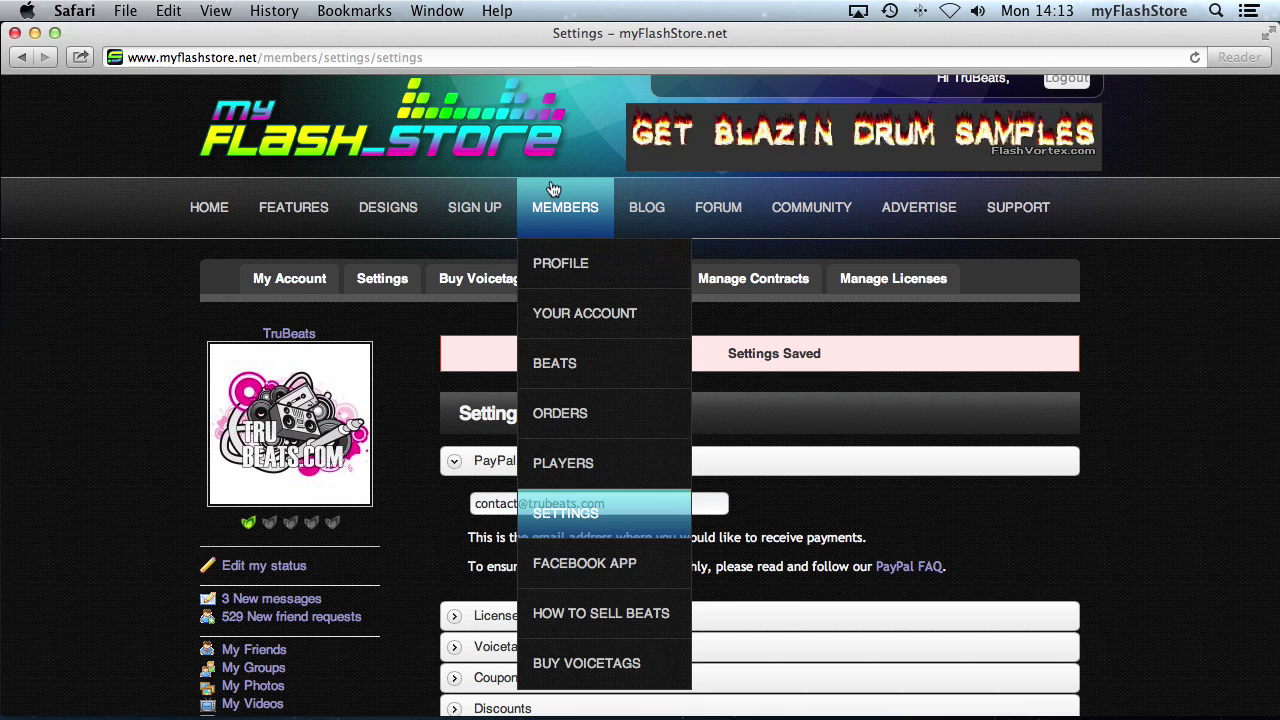
click(600, 366)
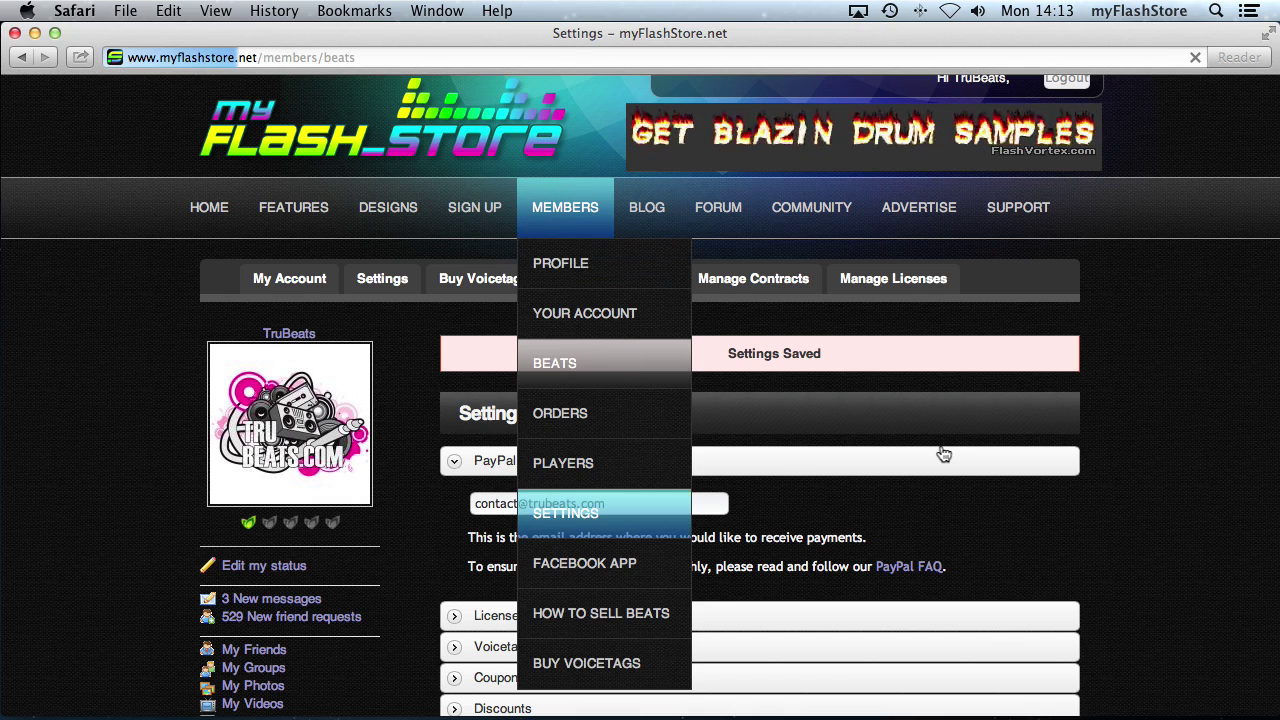
Scroll through the Your Beats list to review each beat's license prices
scroll(1197, 442, down, 2)
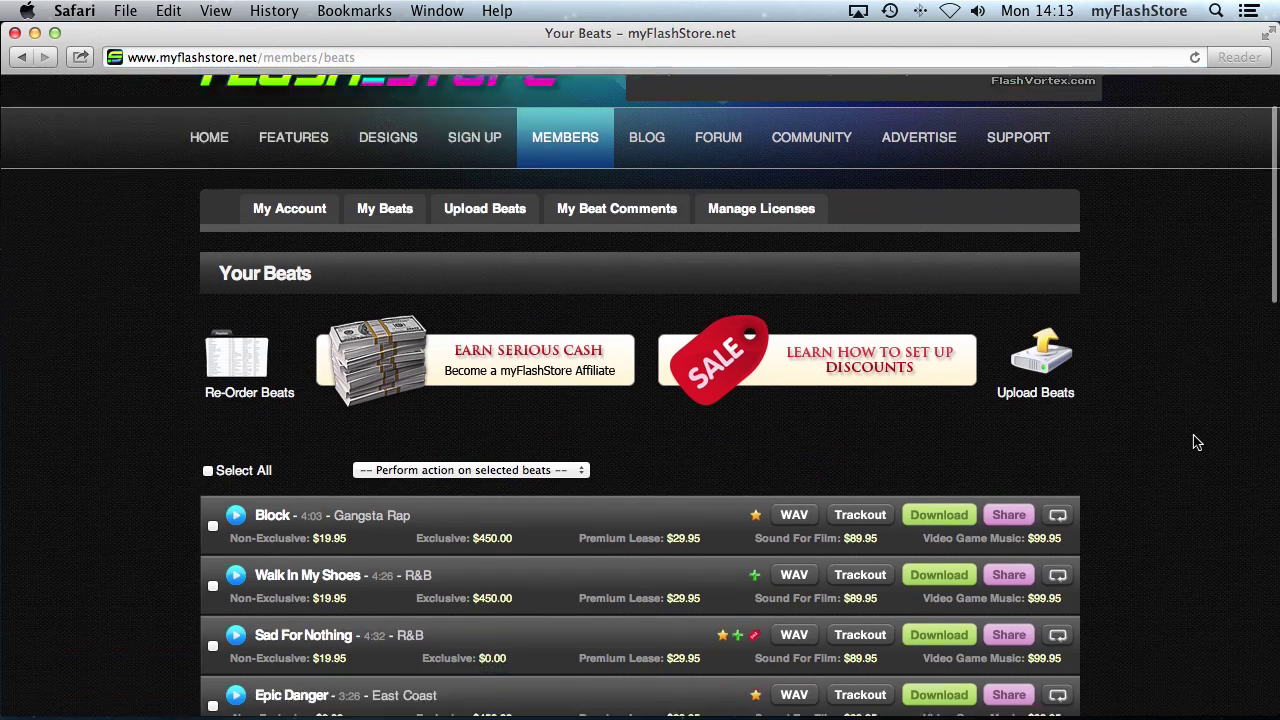
scroll(1197, 442, down, 5)
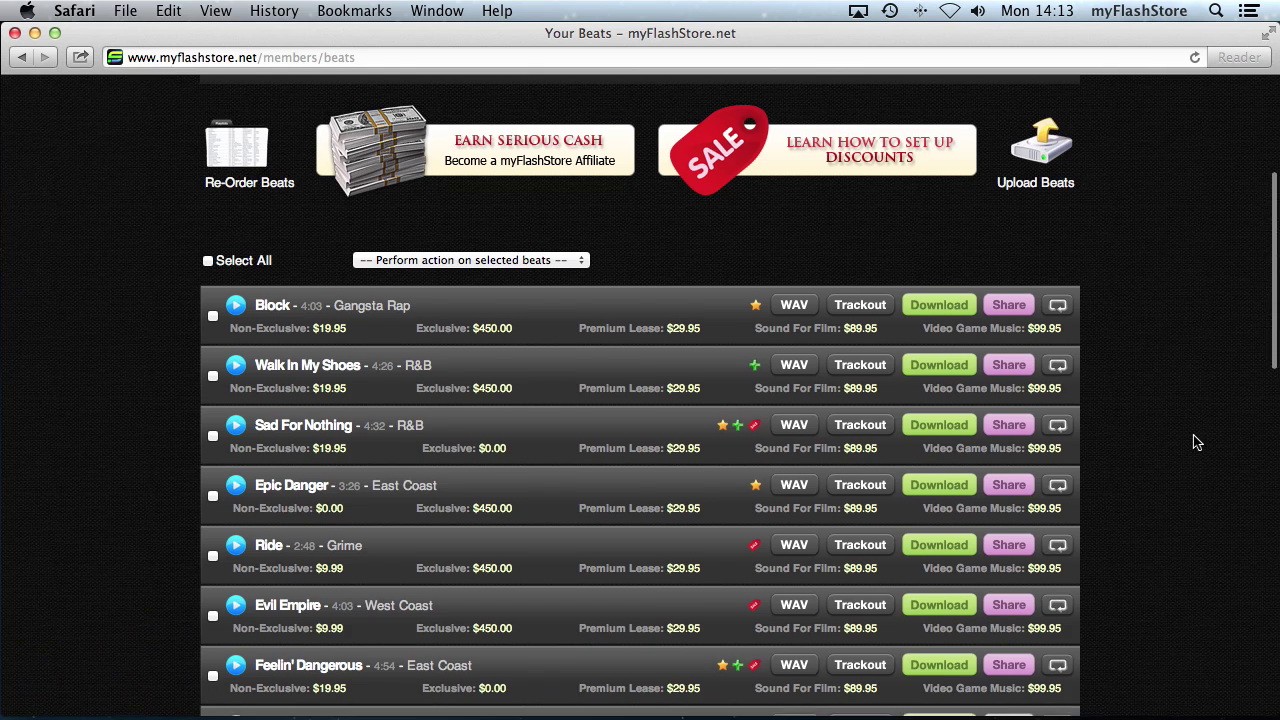
scroll(1197, 442, down, 3)
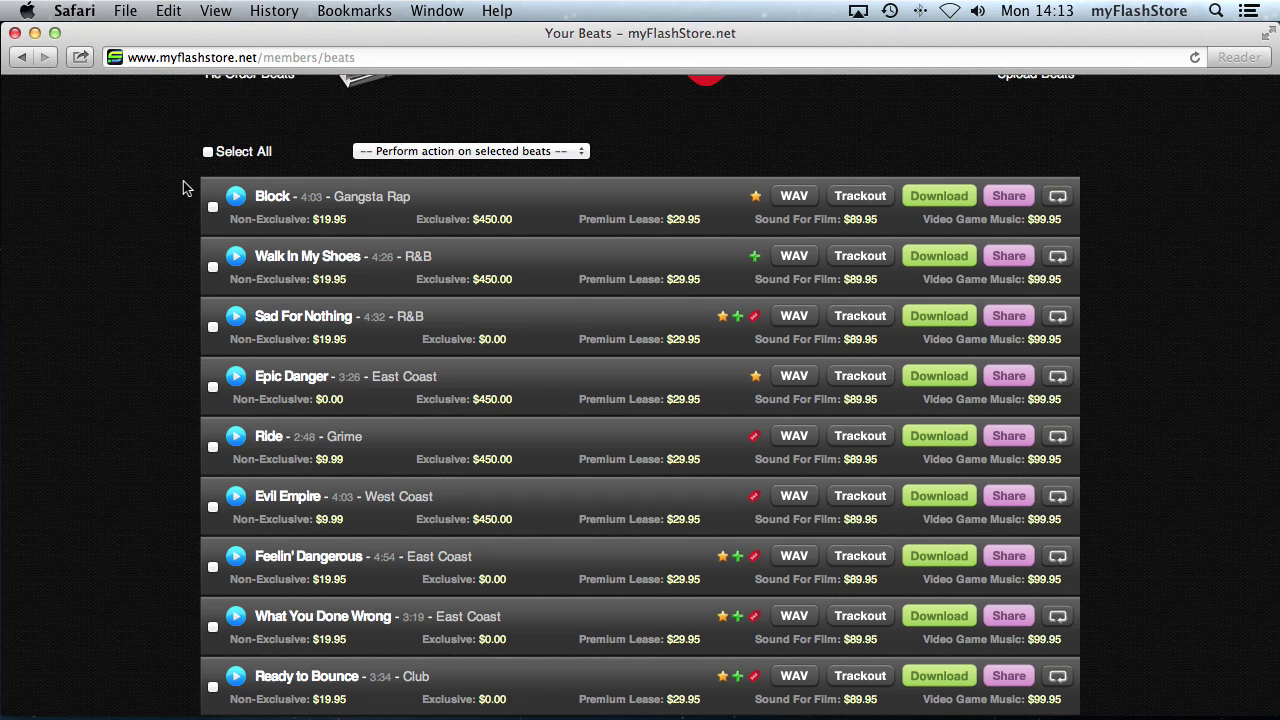
Select all beats and set Non-Exclusive and Sound For Film to Include In Discounts
click(232, 157)
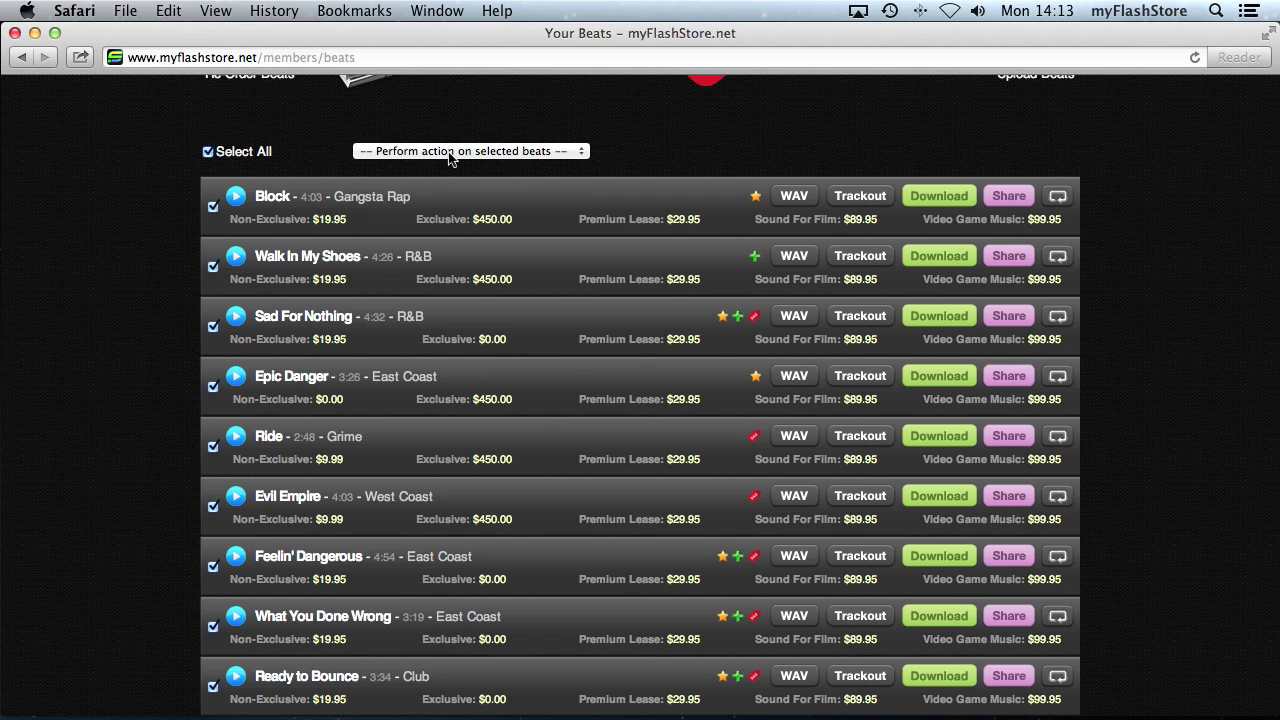
click(579, 151)
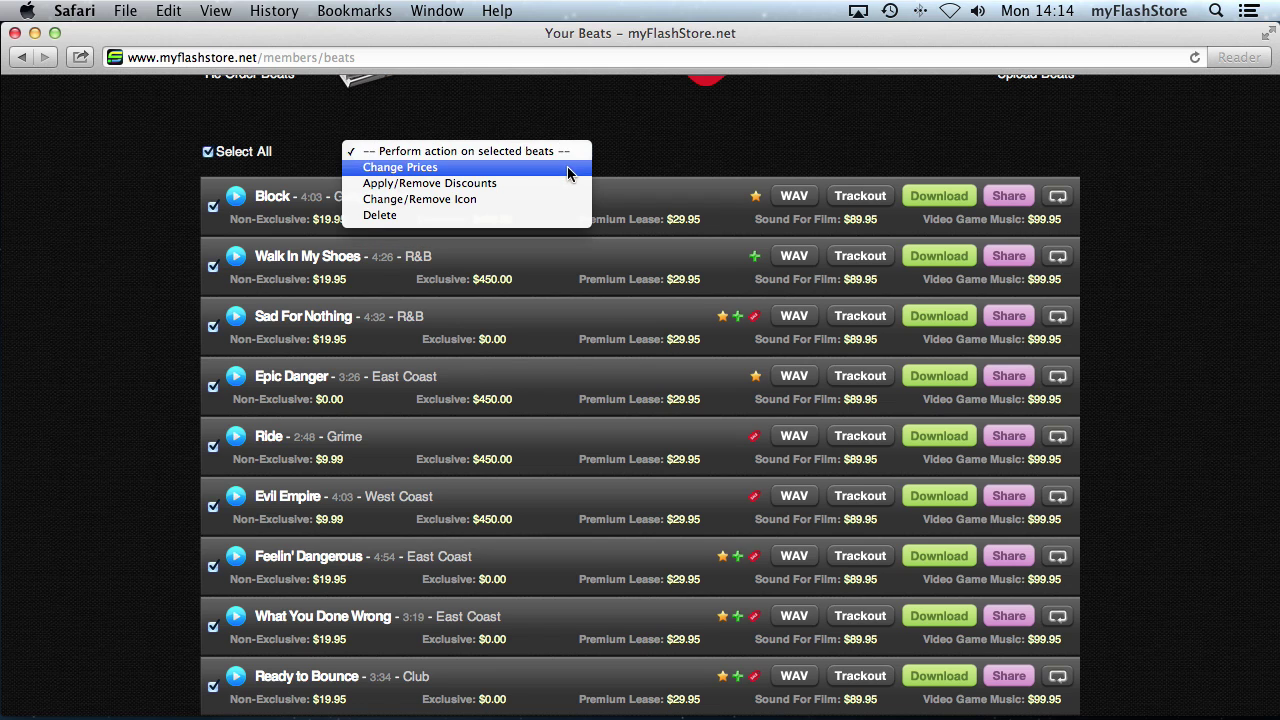
click(558, 183)
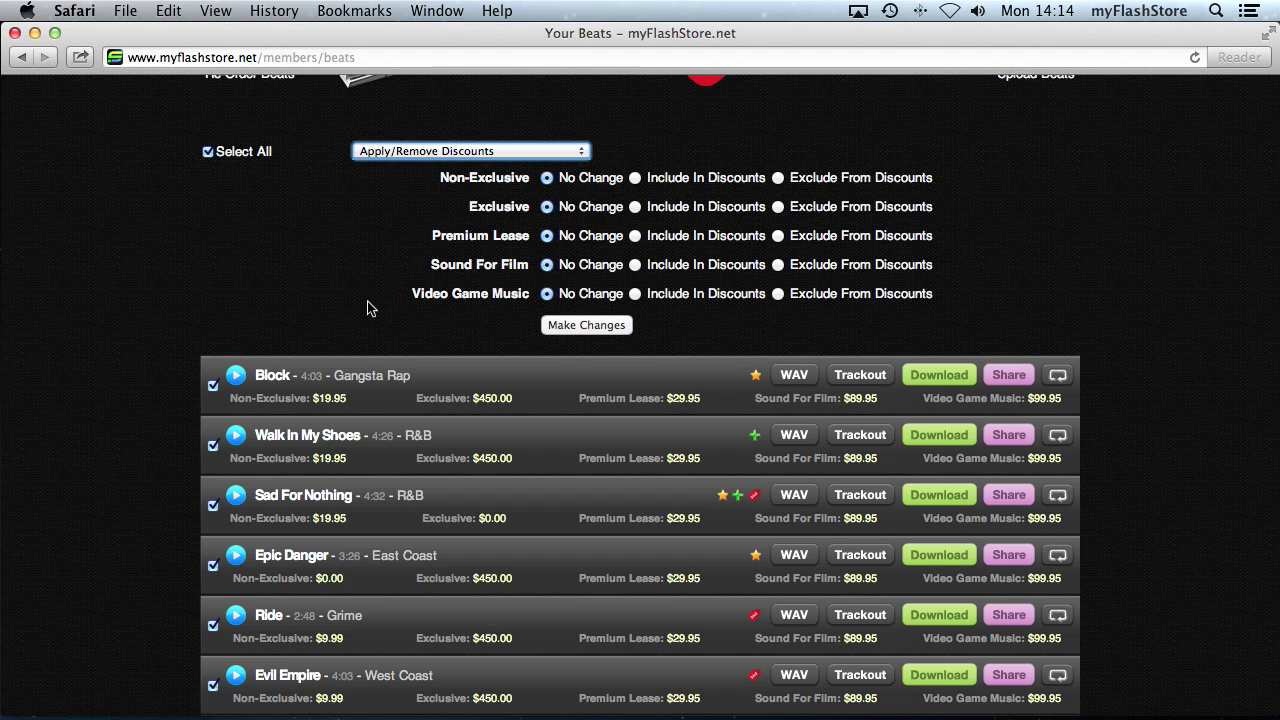
click(697, 179)
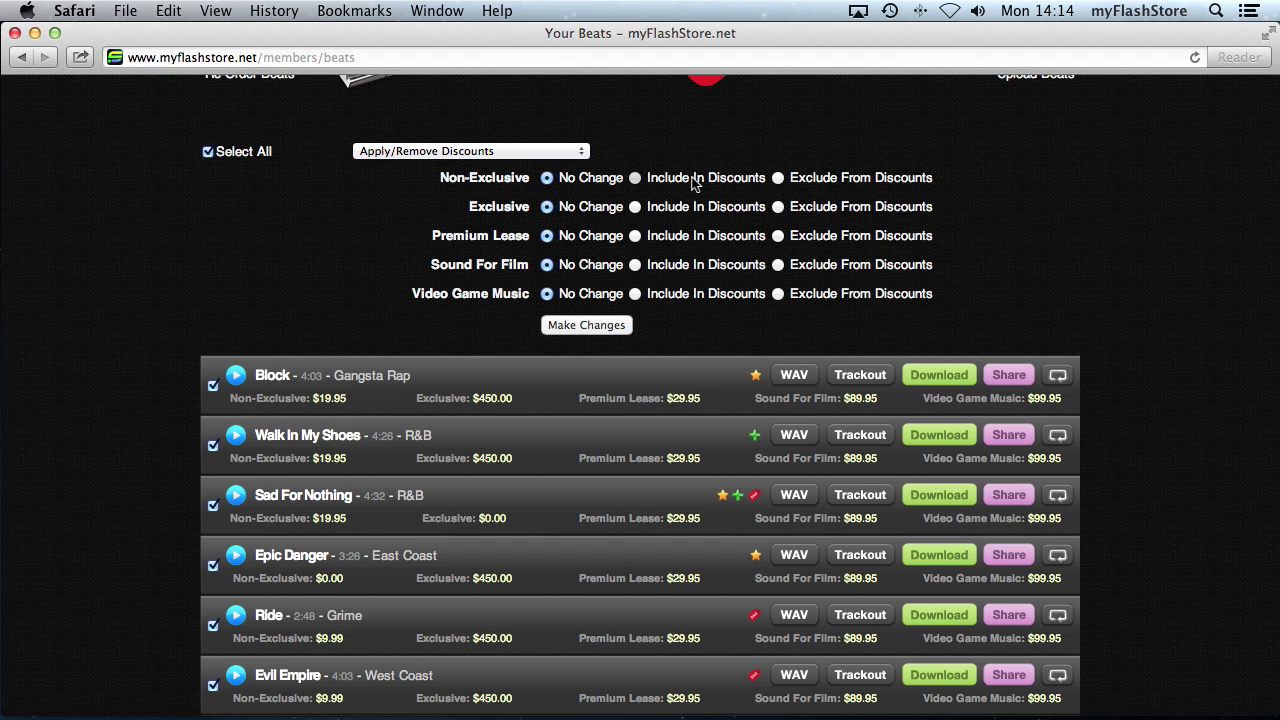
click(686, 266)
click(590, 331)
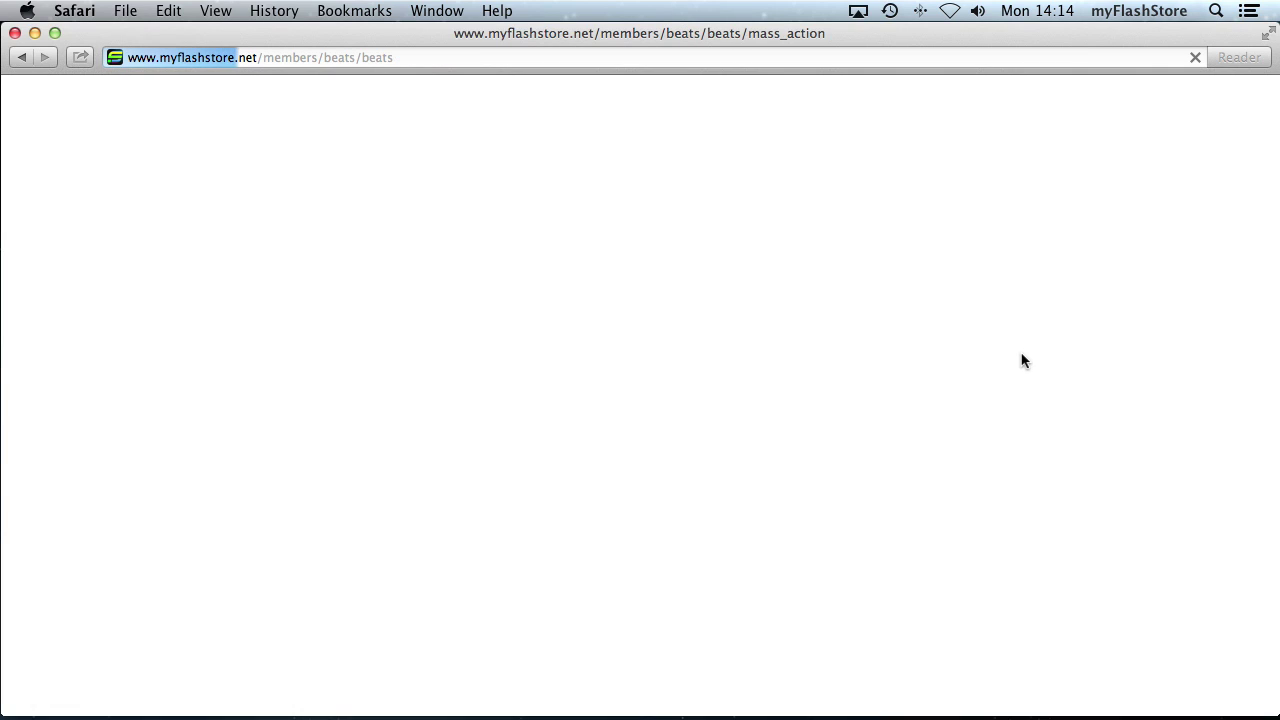
scroll(1022, 361, down, 3)
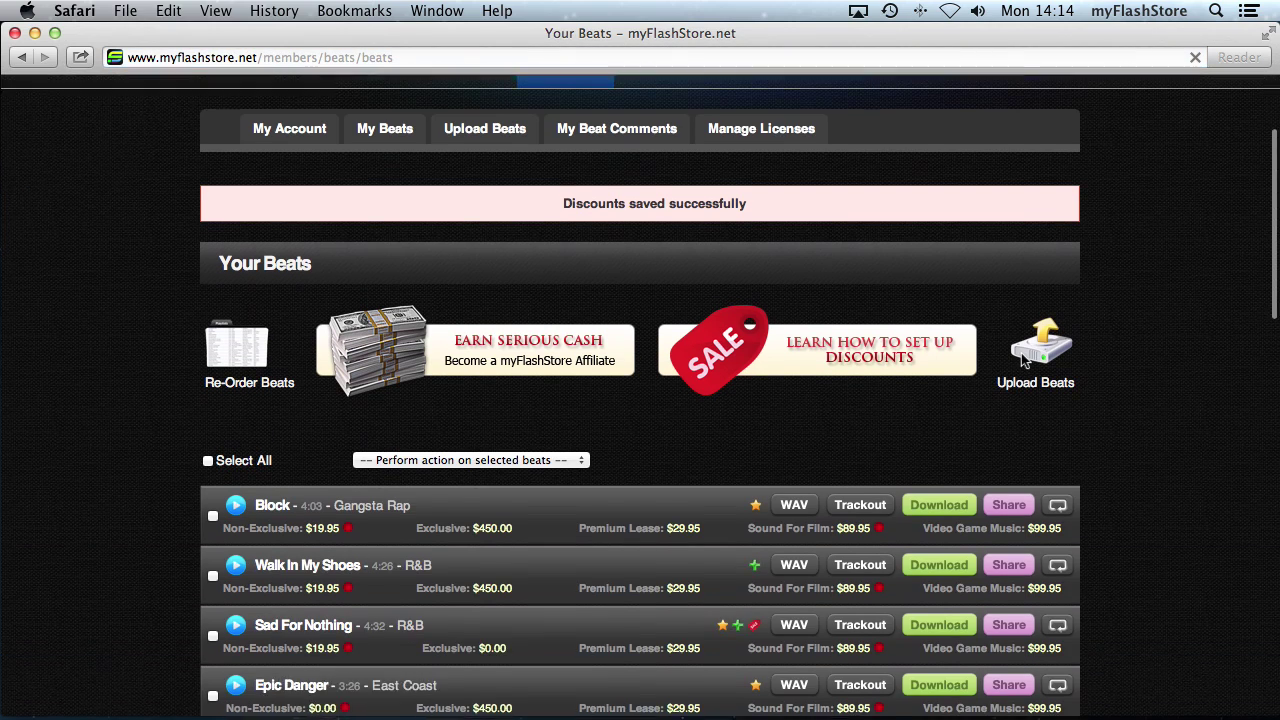
scroll(1021, 357, down, 3)
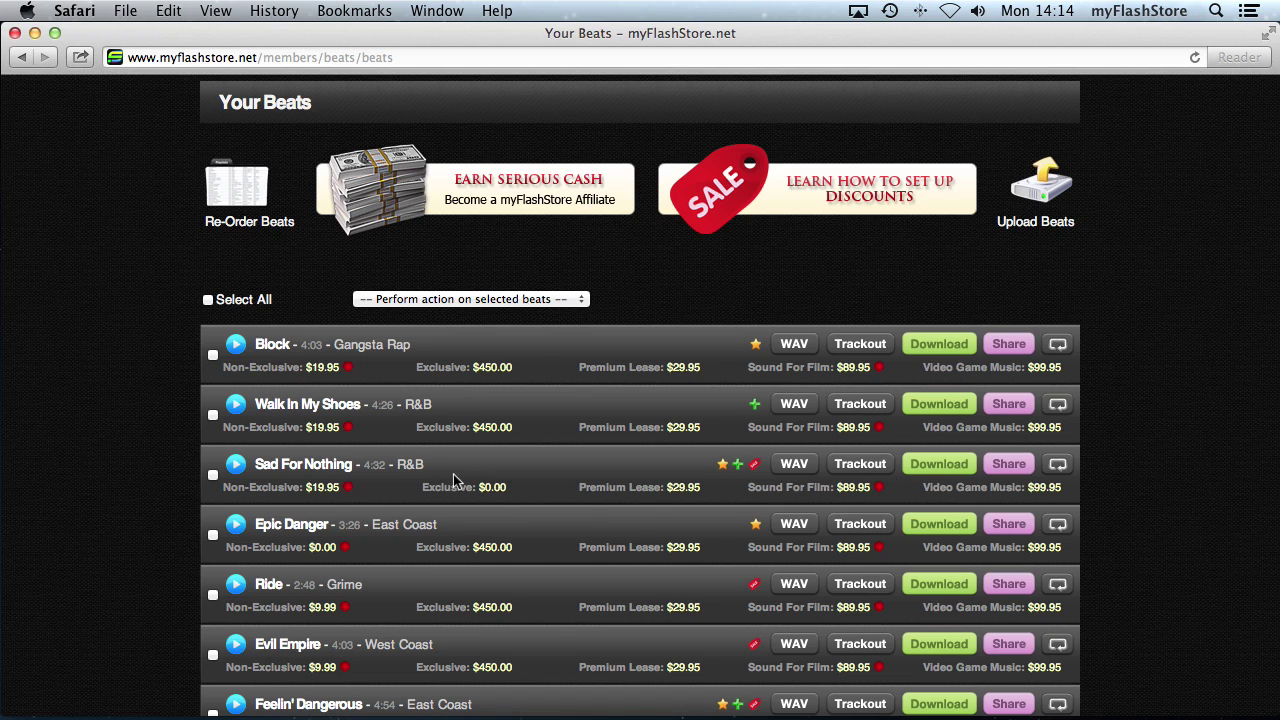
Set Non-Exclusive to Exclude From Discounts for Block, Walk In My Shoes and Sad For Nothing
scroll(108, 333, down, 5)
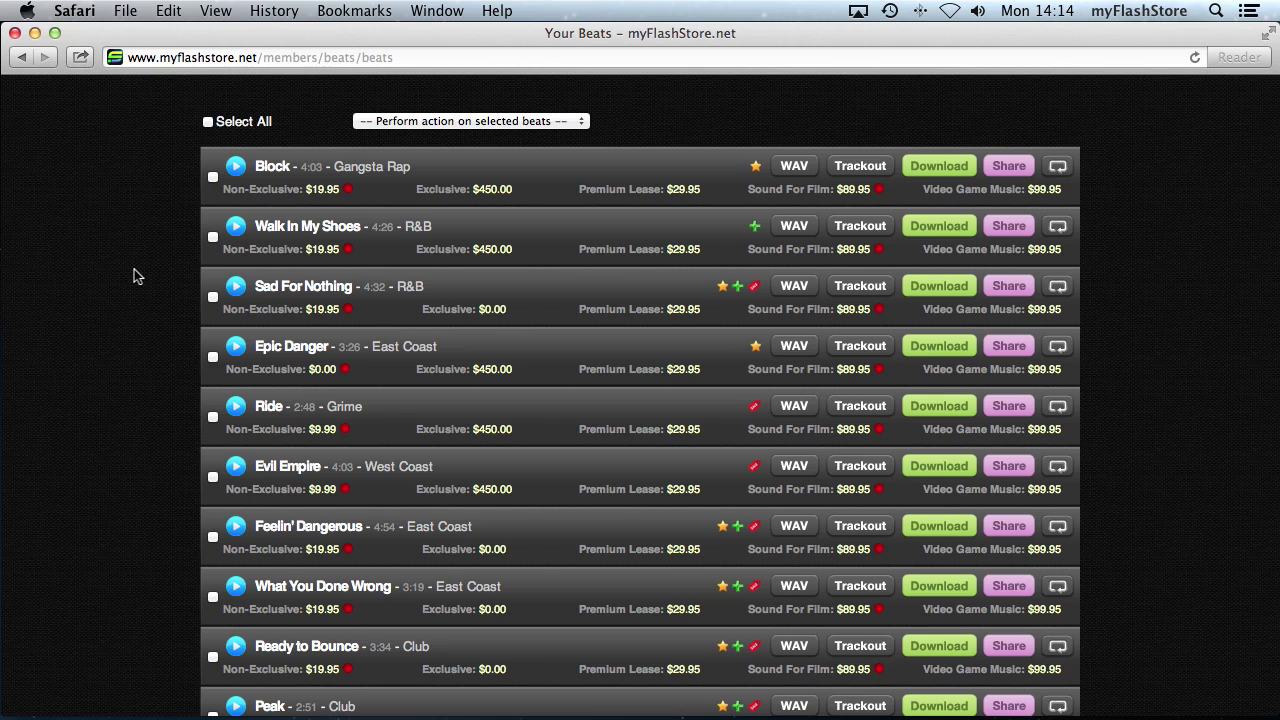
click(212, 177)
click(212, 237)
click(213, 297)
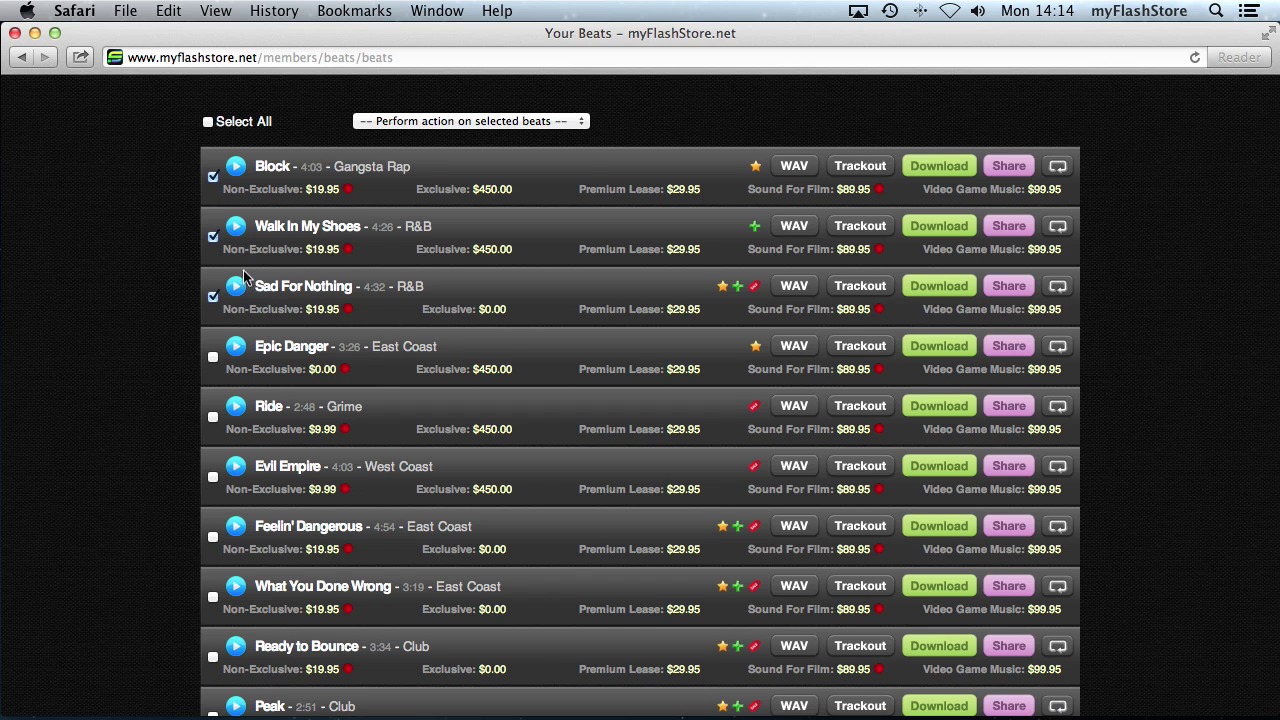
click(432, 125)
click(433, 155)
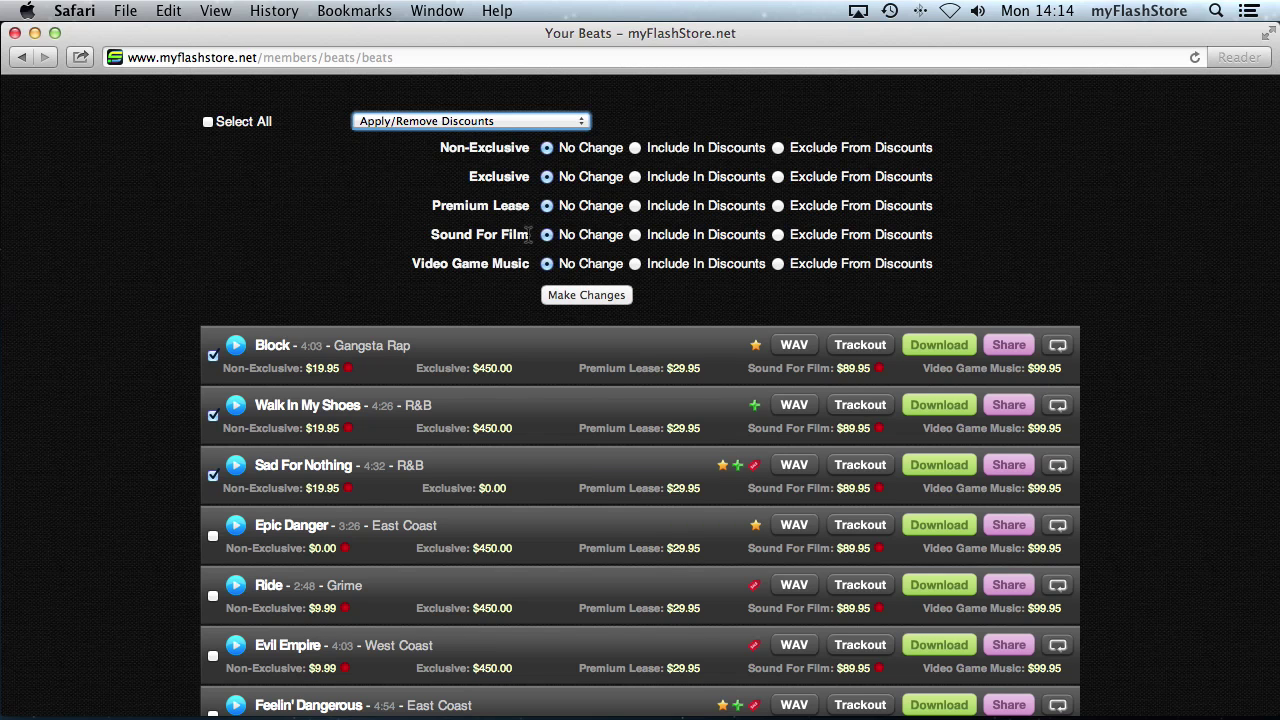
click(826, 158)
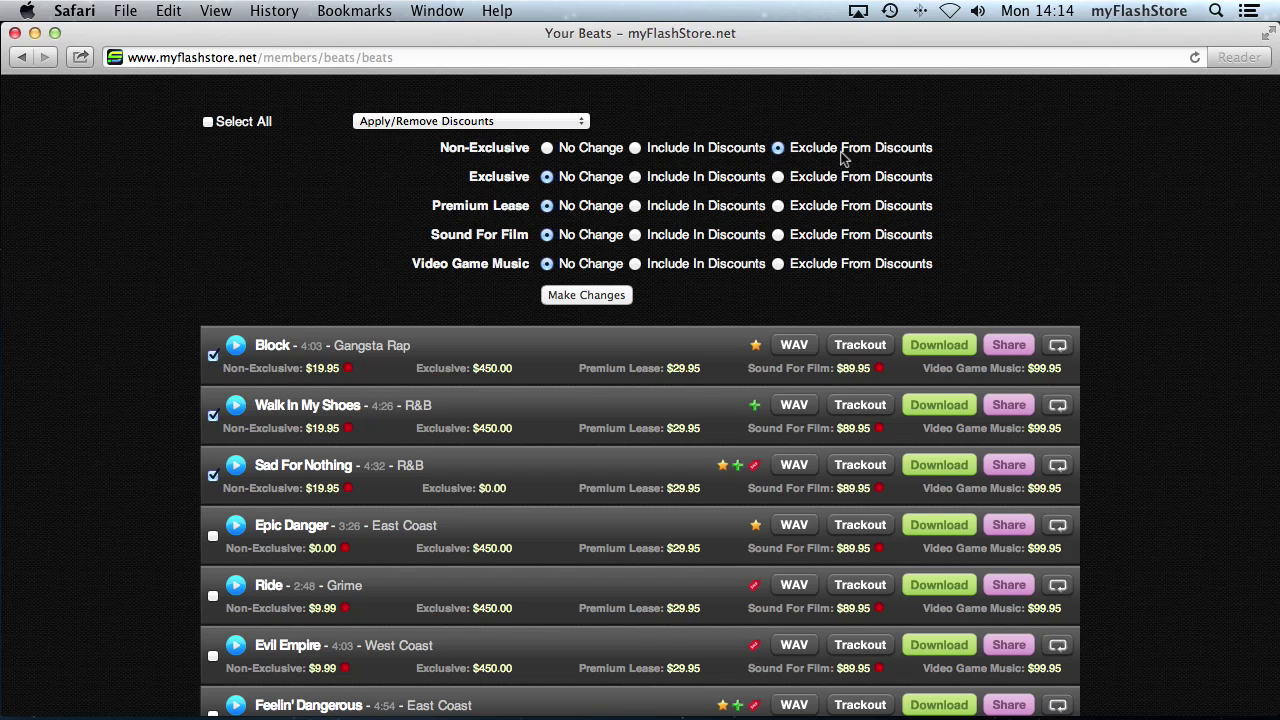
click(598, 300)
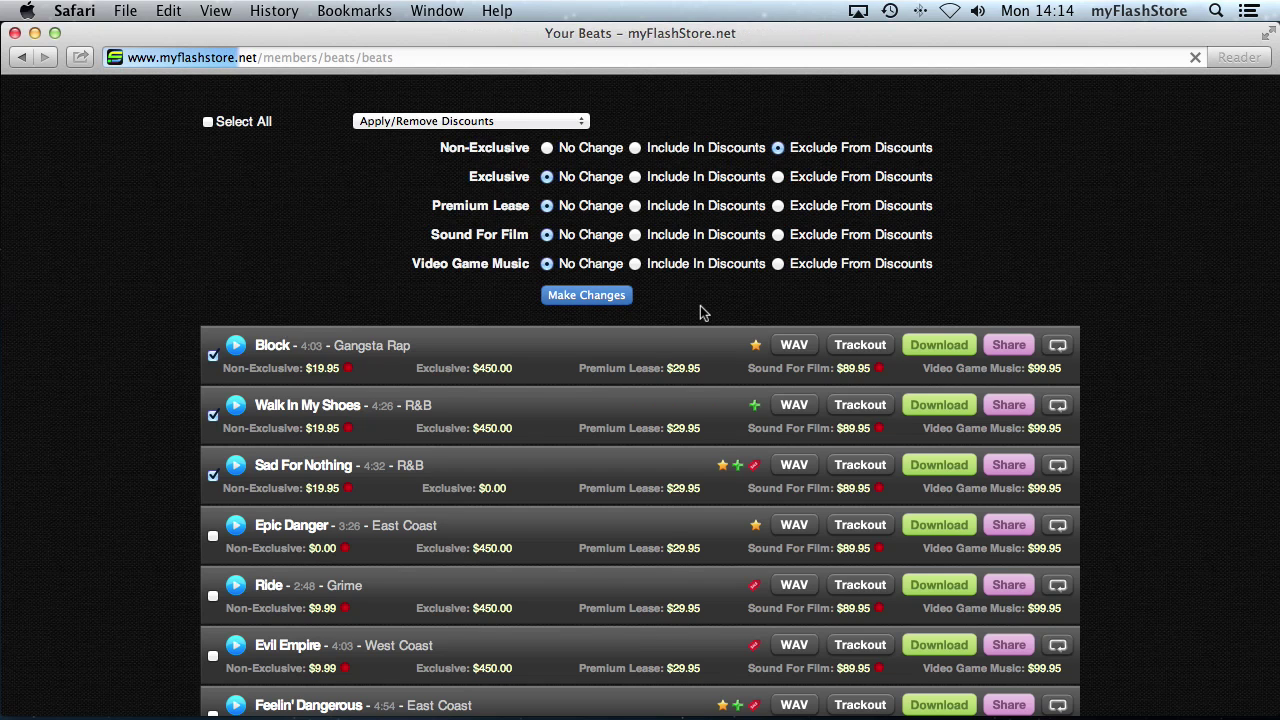
scroll(677, 320, down, 5)
scroll(677, 322, down, 3)
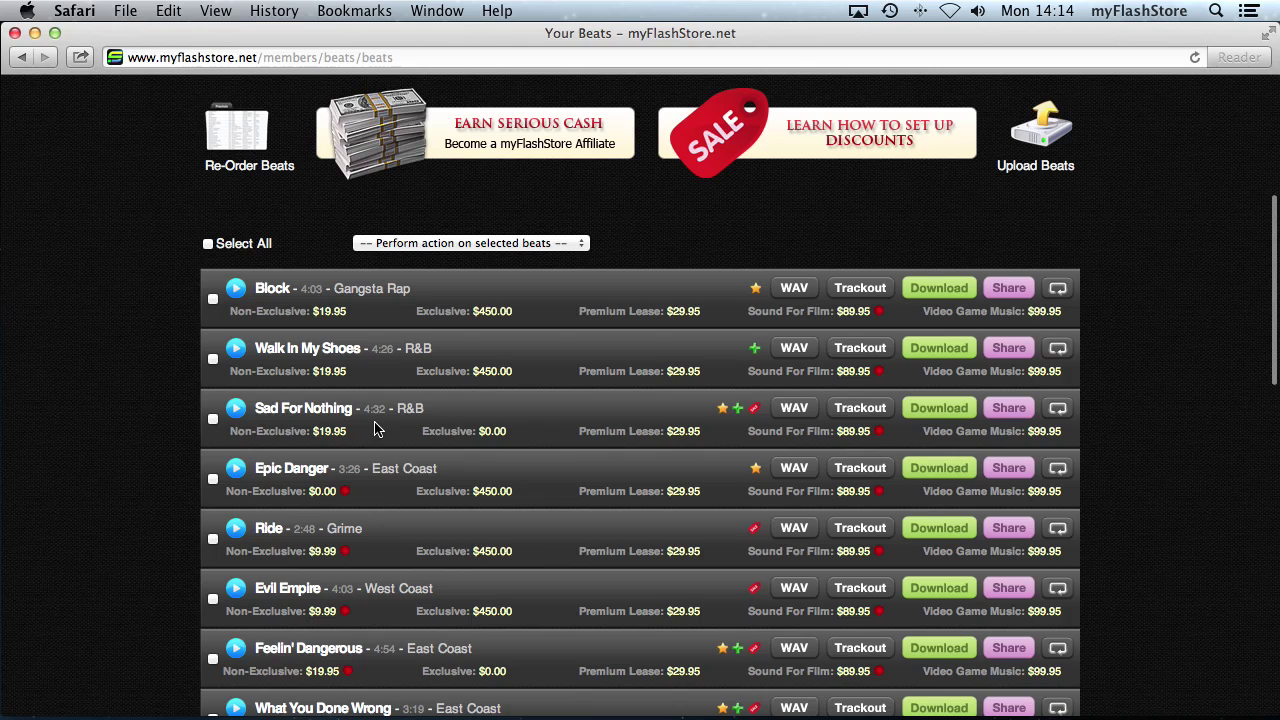
scroll(720, 260, up, 3)
scroll(725, 250, up, 4)
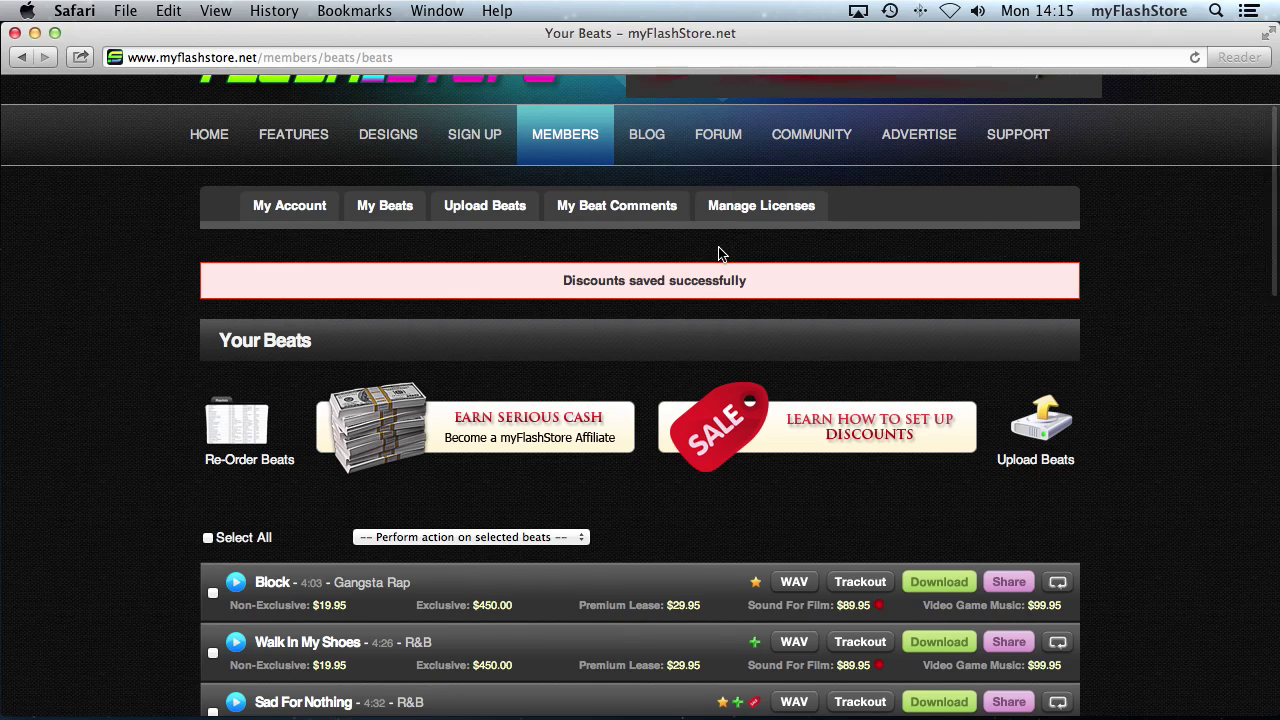
Open the Players page and show Block's license prices, with Sound For Film [D] at $89.95
mouse_move(543, 136)
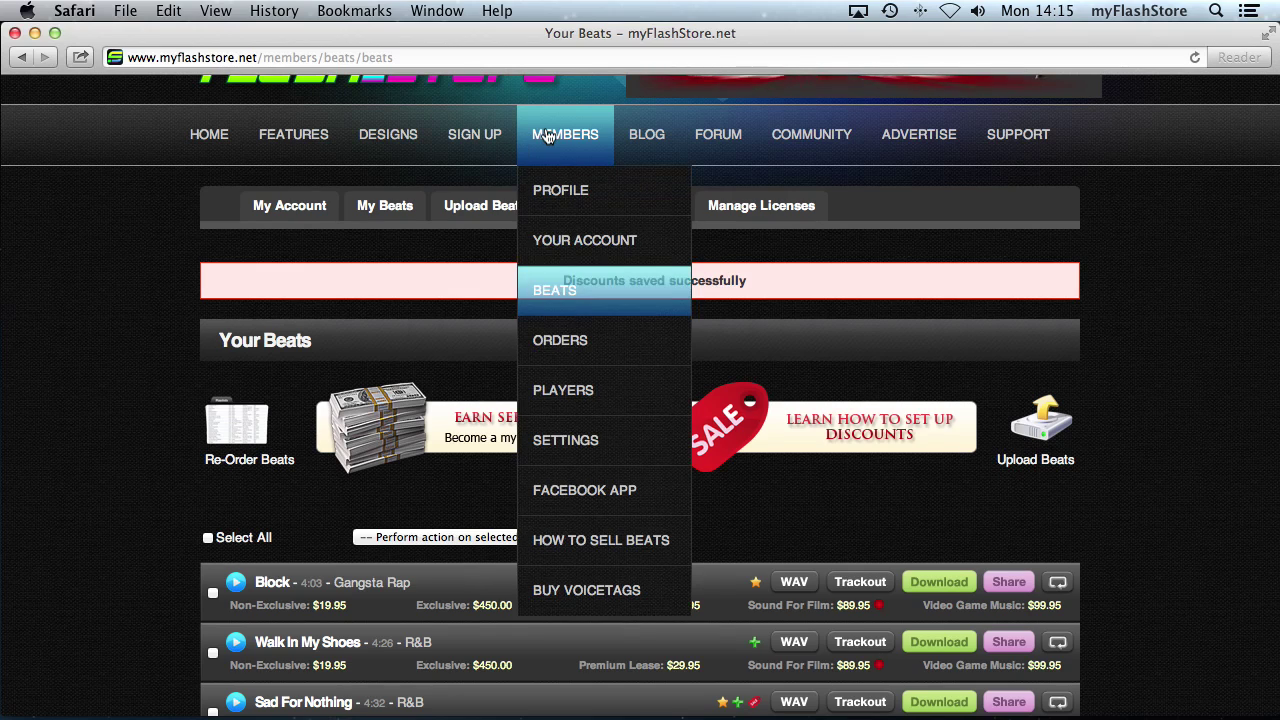
click(585, 390)
scroll(758, 383, down, 7)
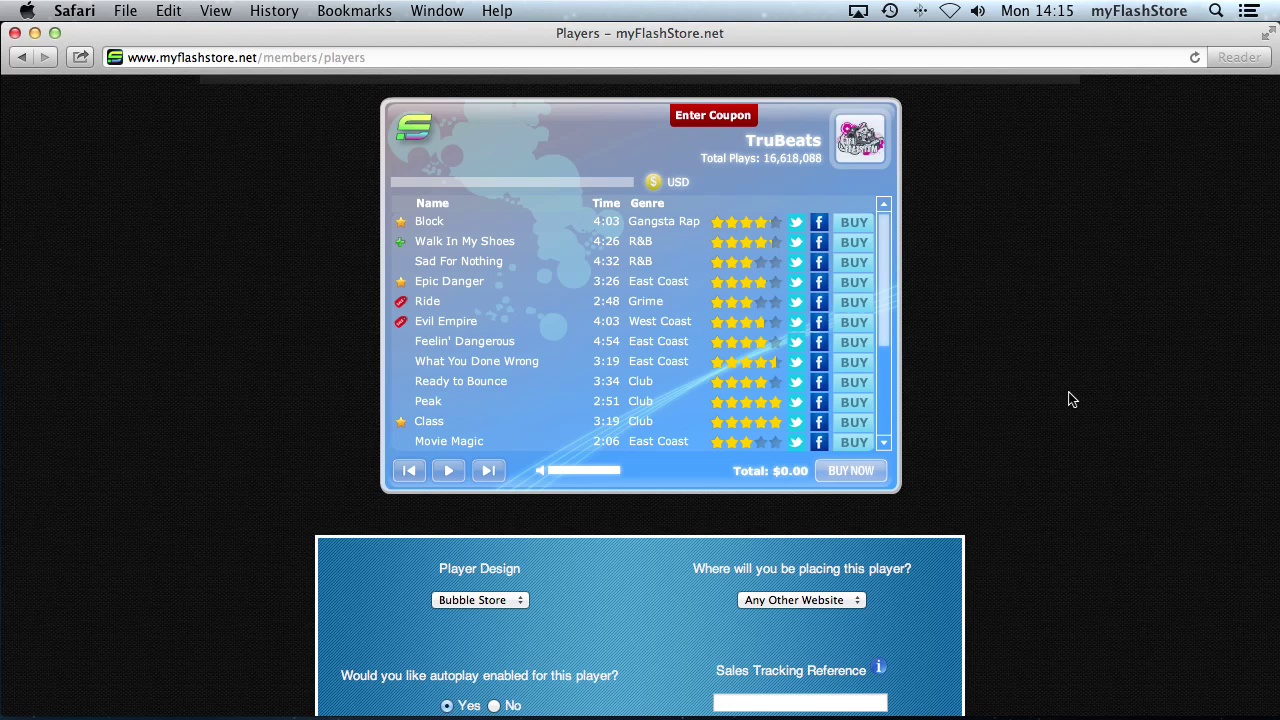
click(853, 223)
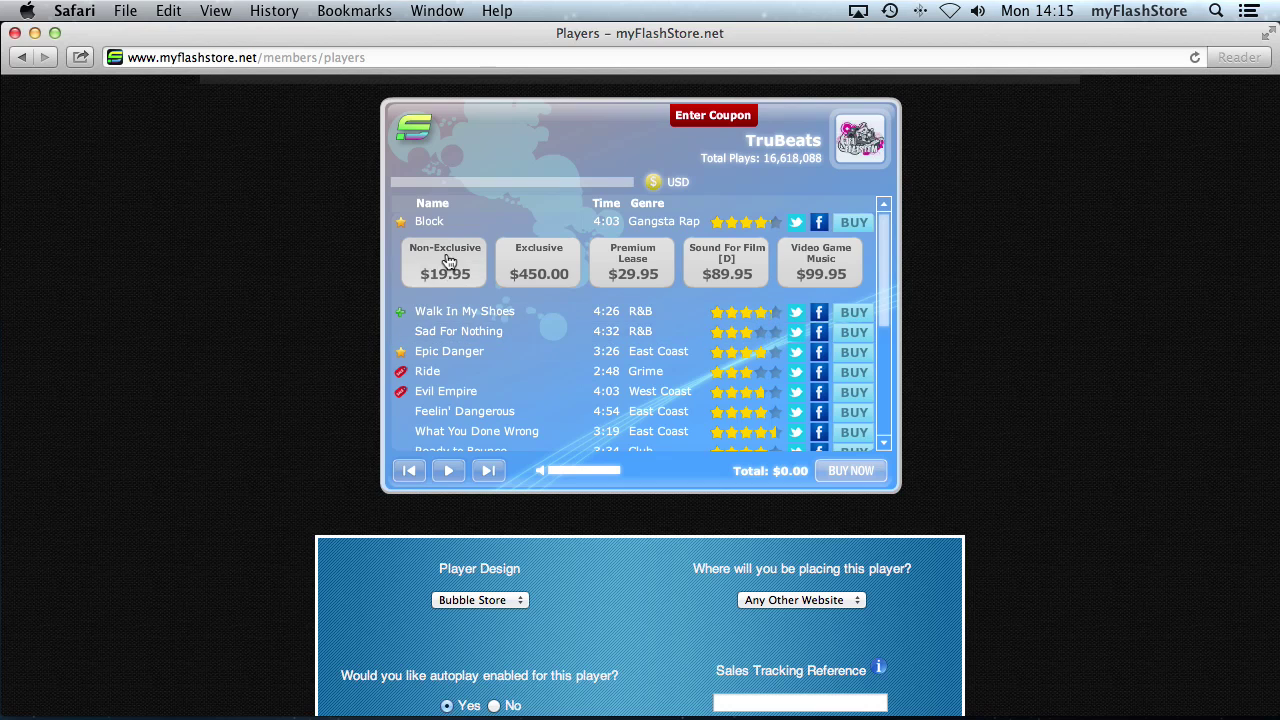
Add Sound For Film for Block and Walk In My Shoes, and Non-Exclusive for Ride and Evil Empire
click(727, 273)
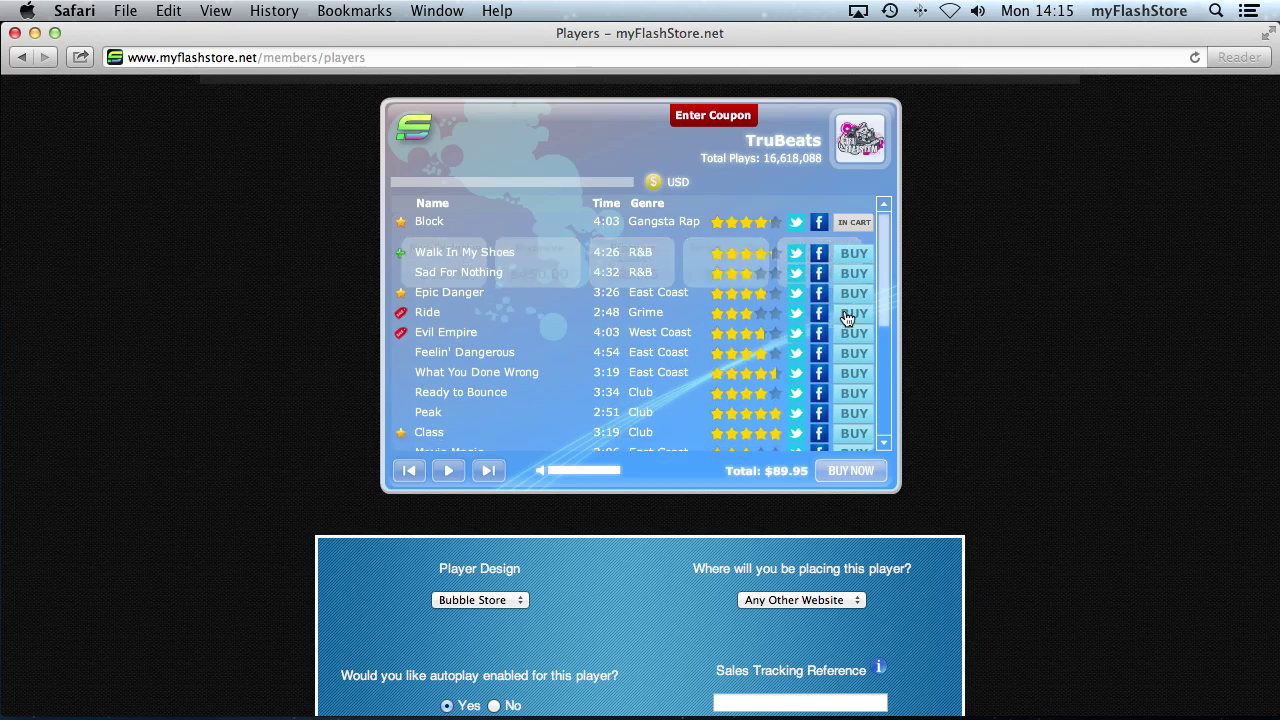
click(854, 252)
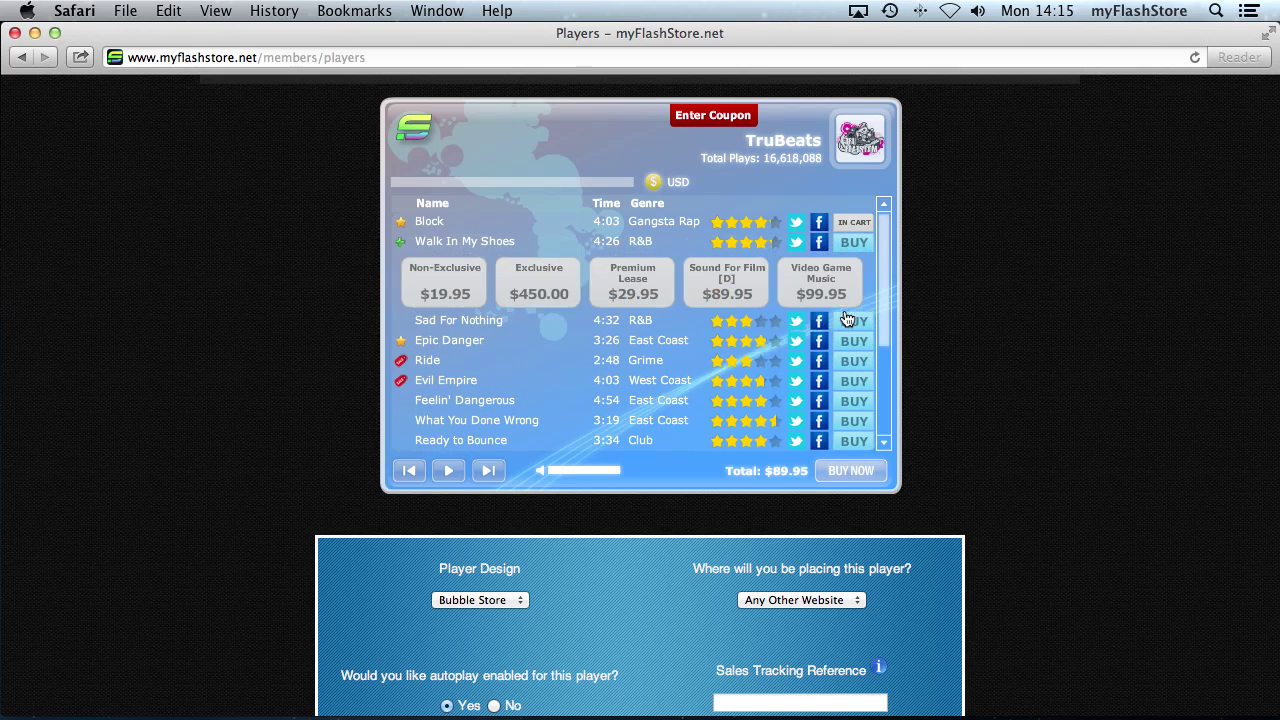
click(727, 277)
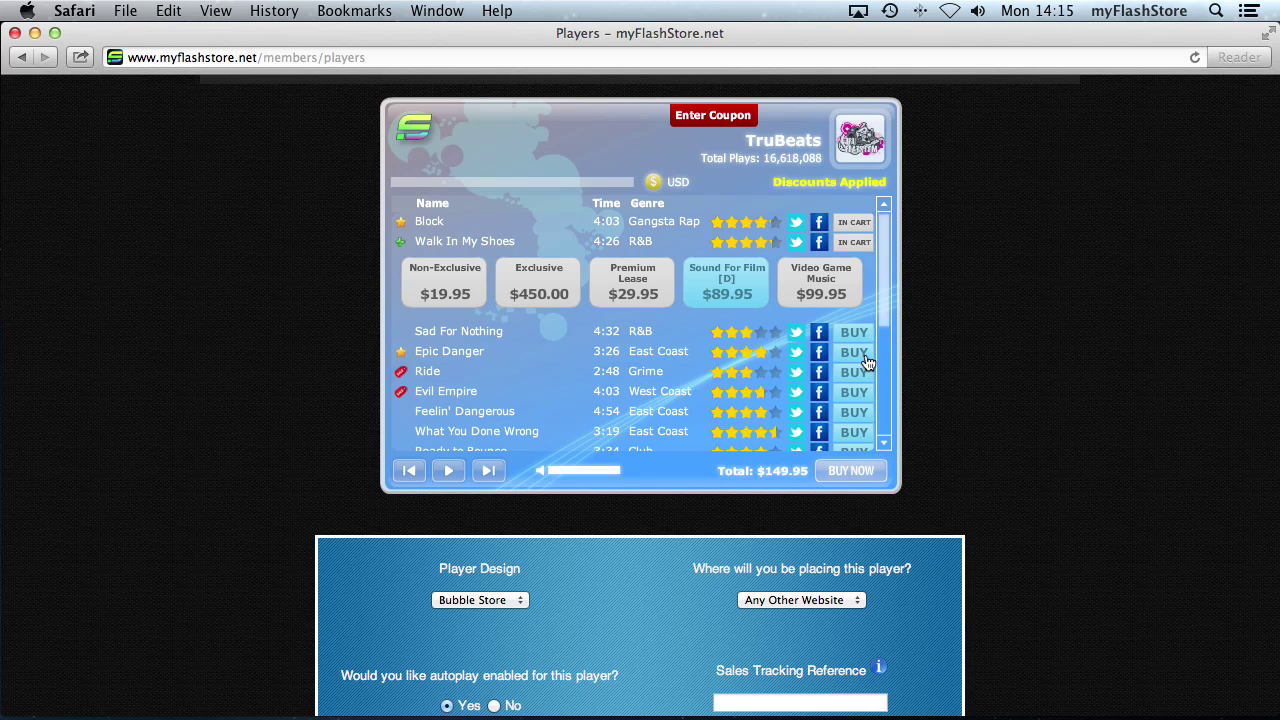
scroll(851, 376, down, 2)
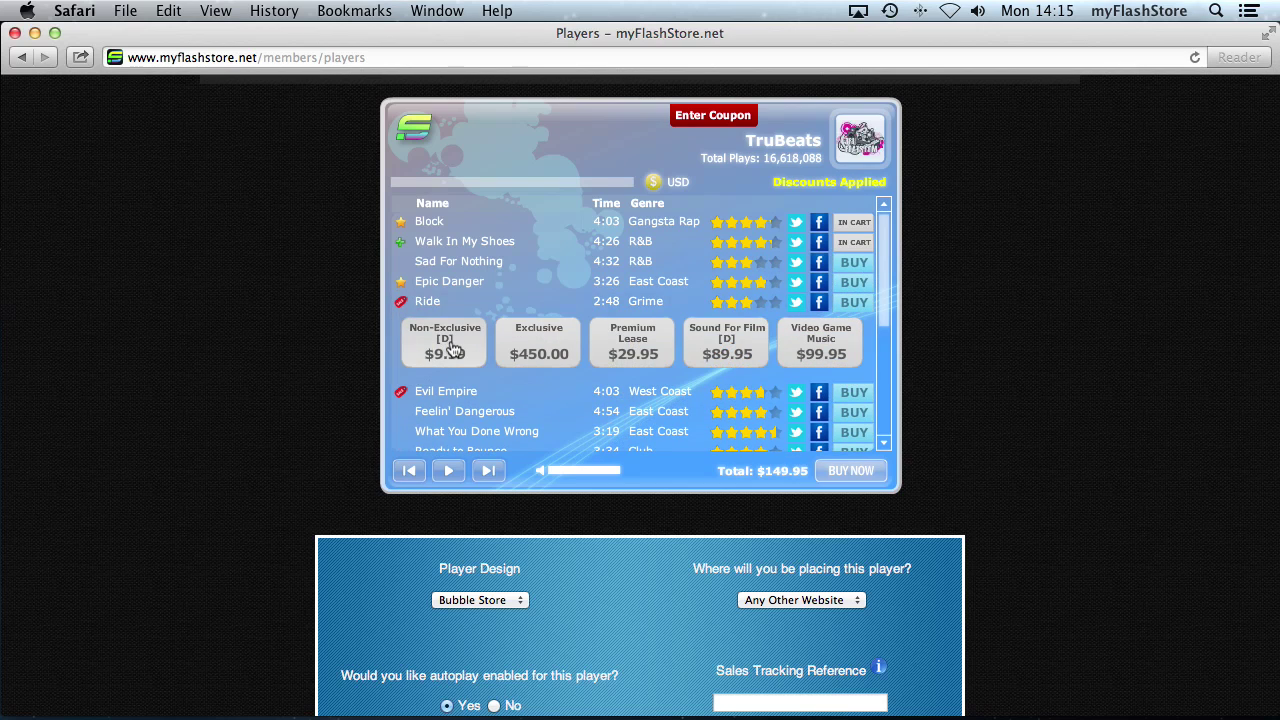
click(450, 346)
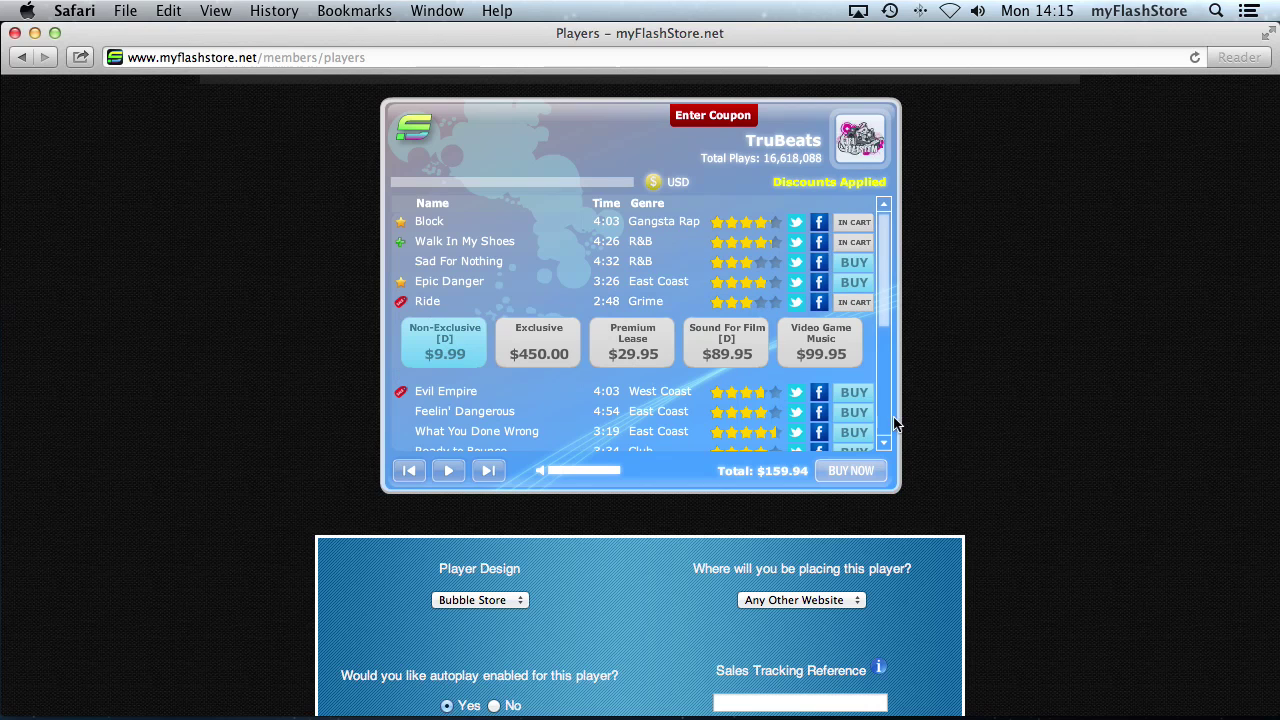
click(858, 398)
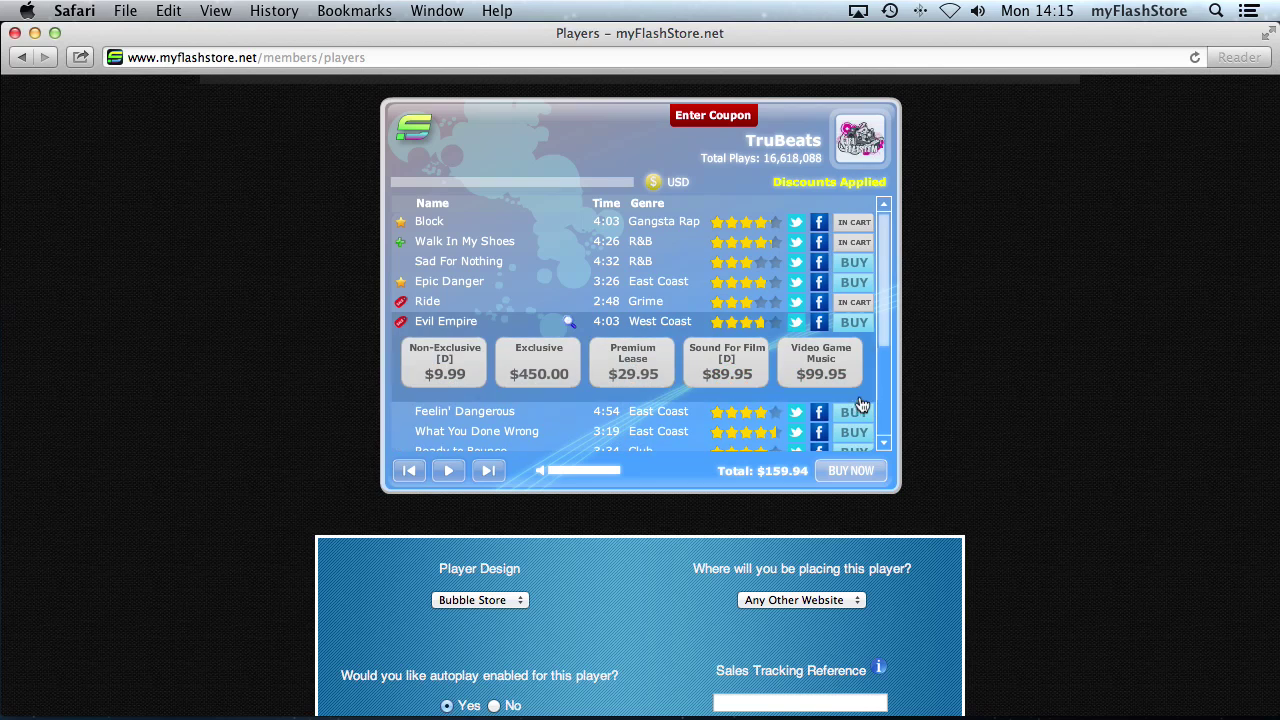
click(449, 369)
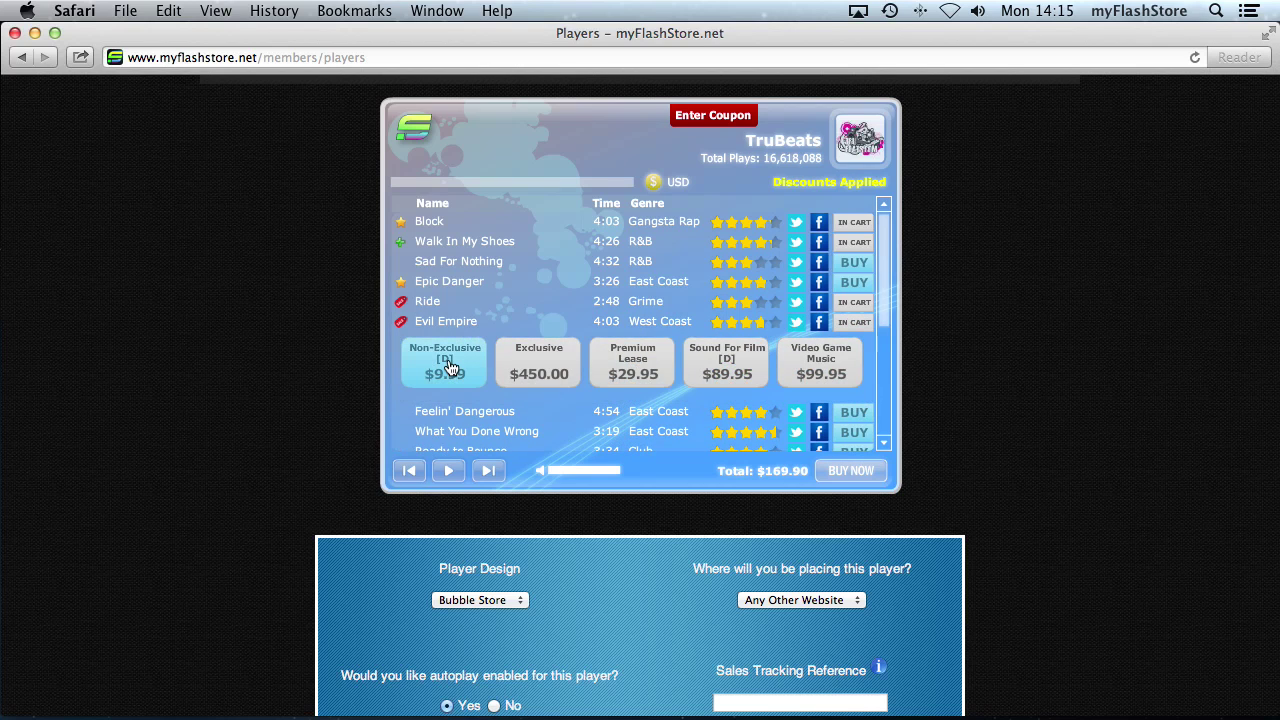
Remove Block and Walk In My Shoes, leaving Ride and Evil Empire at a $19.95 total
click(856, 248)
click(728, 280)
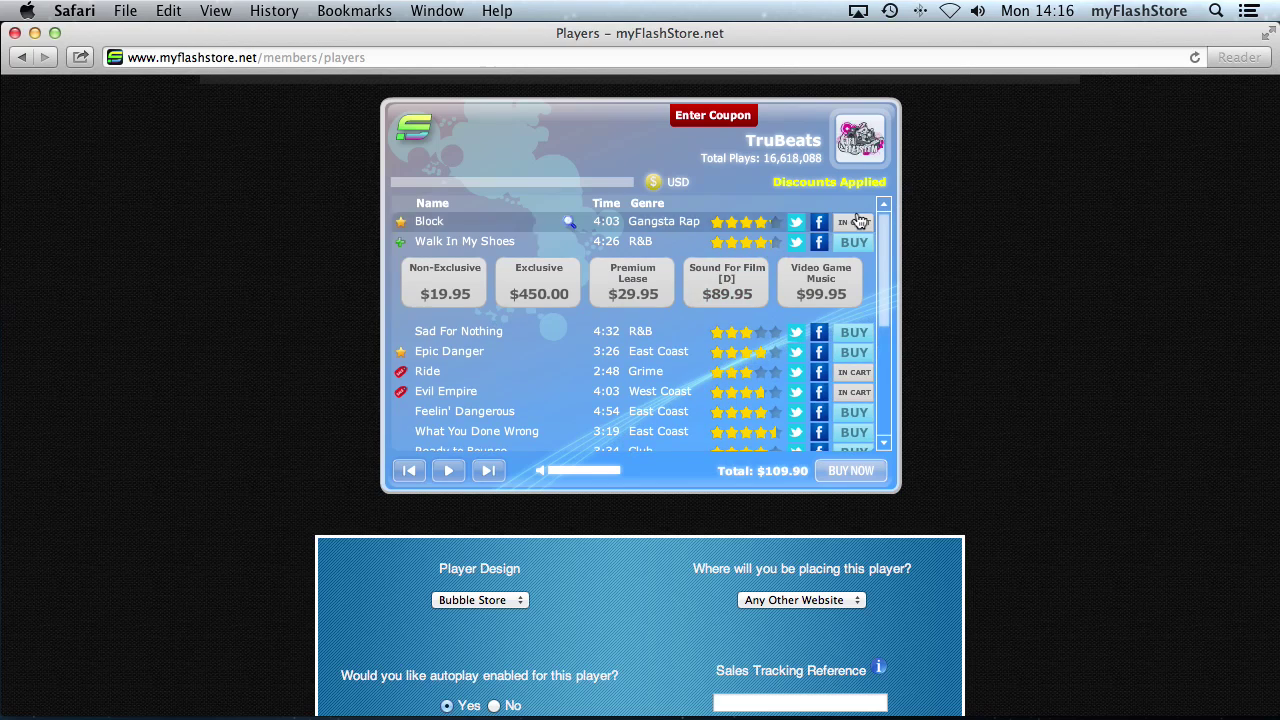
click(856, 222)
click(735, 260)
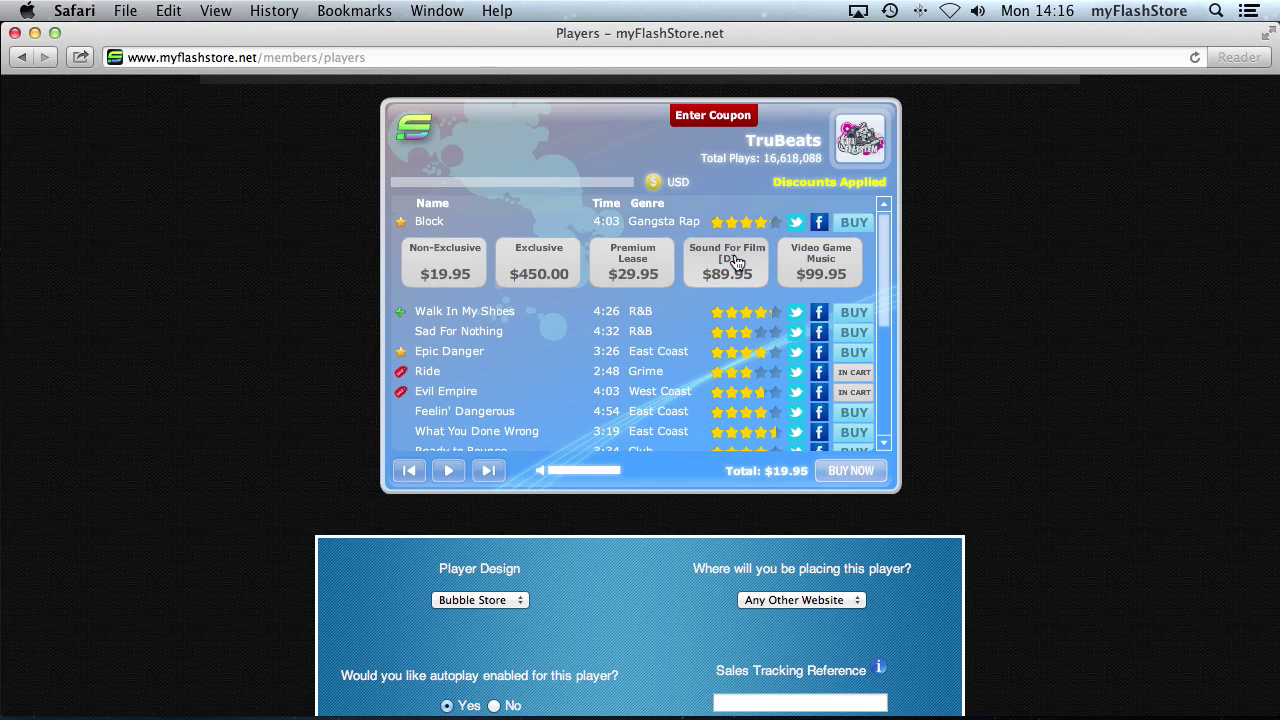
click(866, 382)
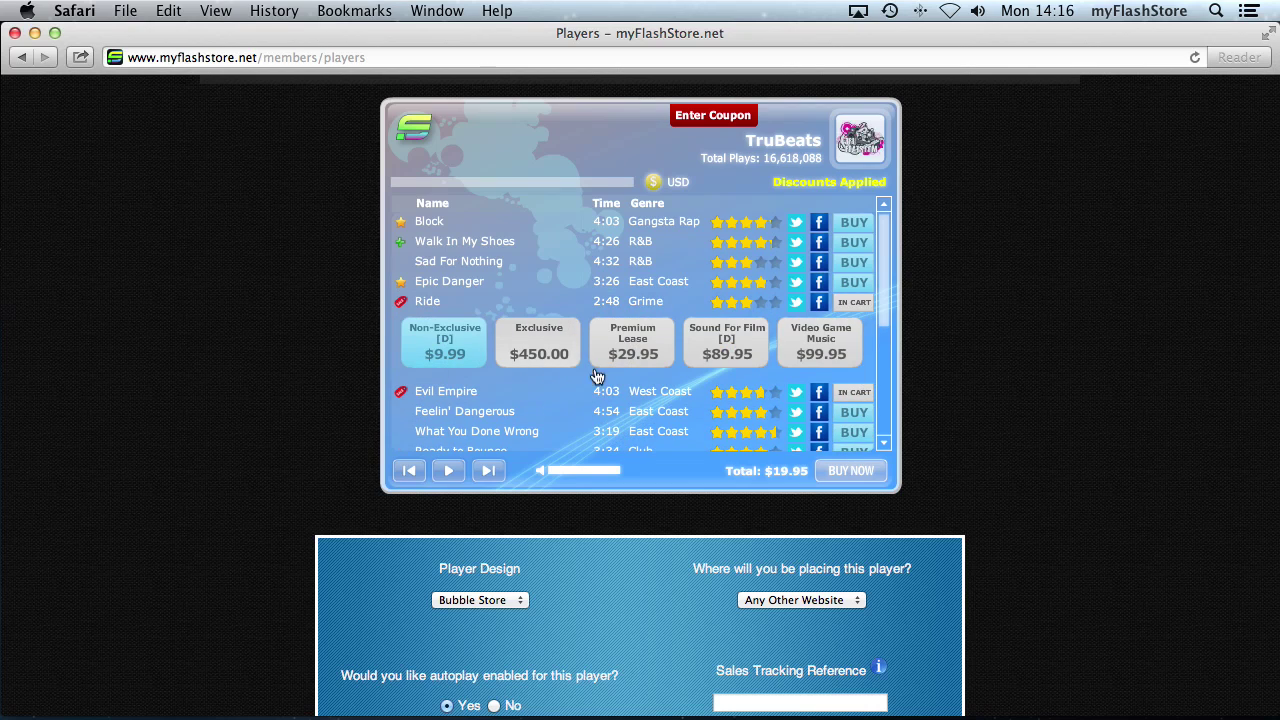
click(854, 392)
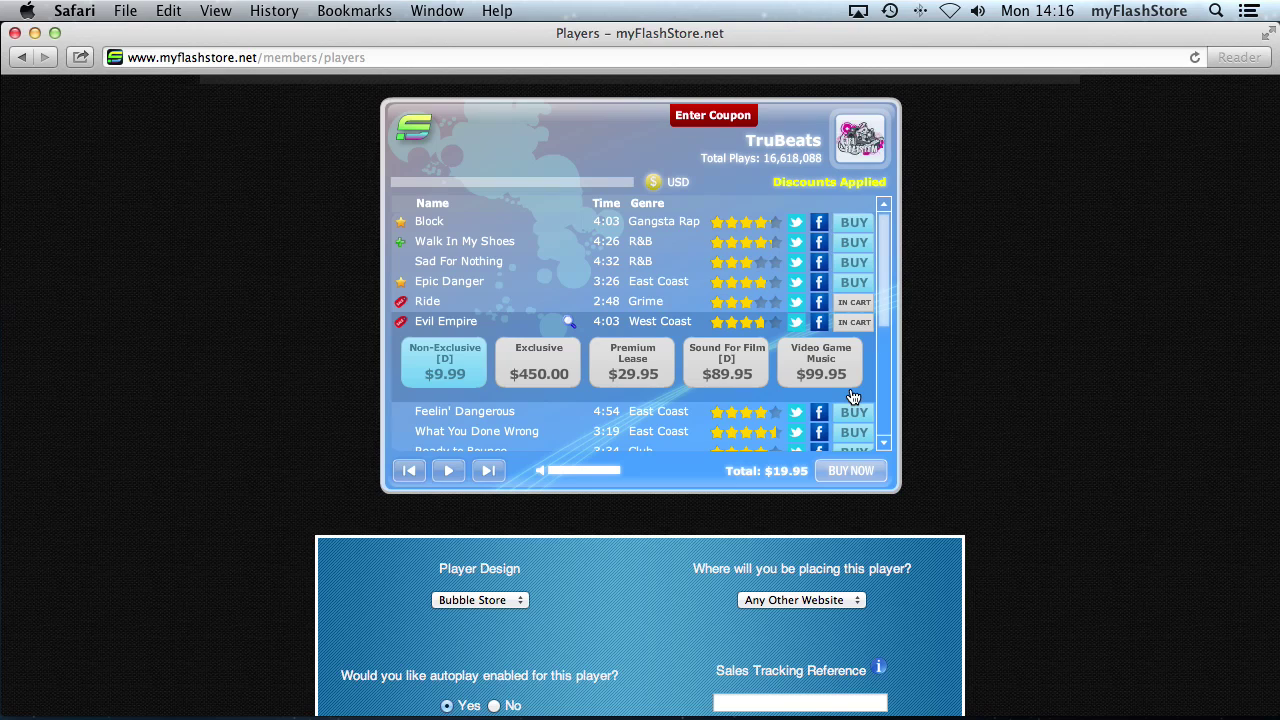